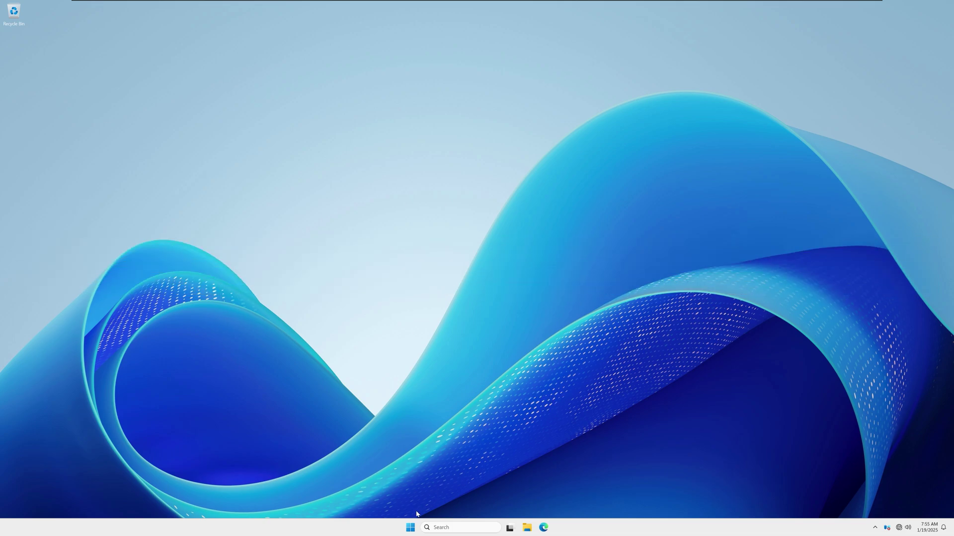
- Open a Command Prompt and run ipconfig to check the server's IP configuration
left_click(410, 527)
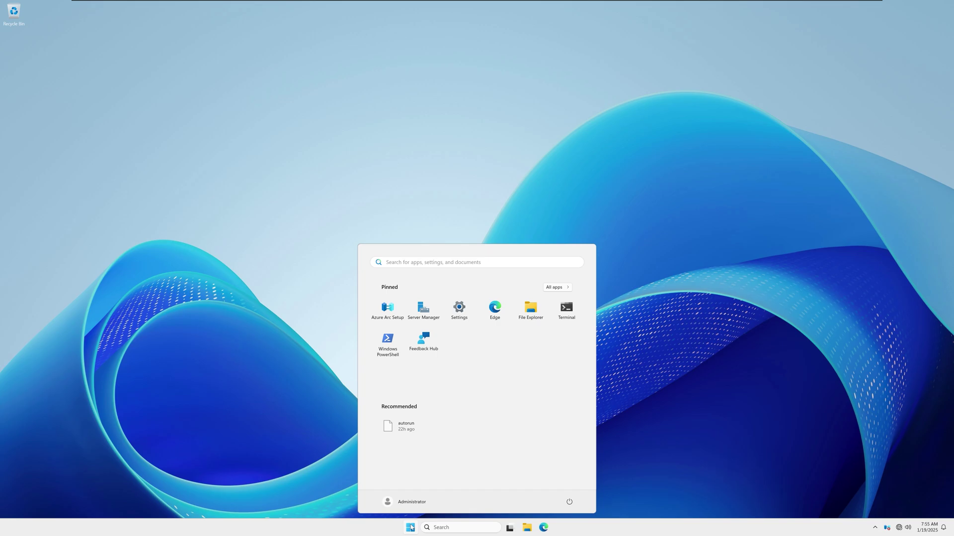
type("cmd")
key("Return")
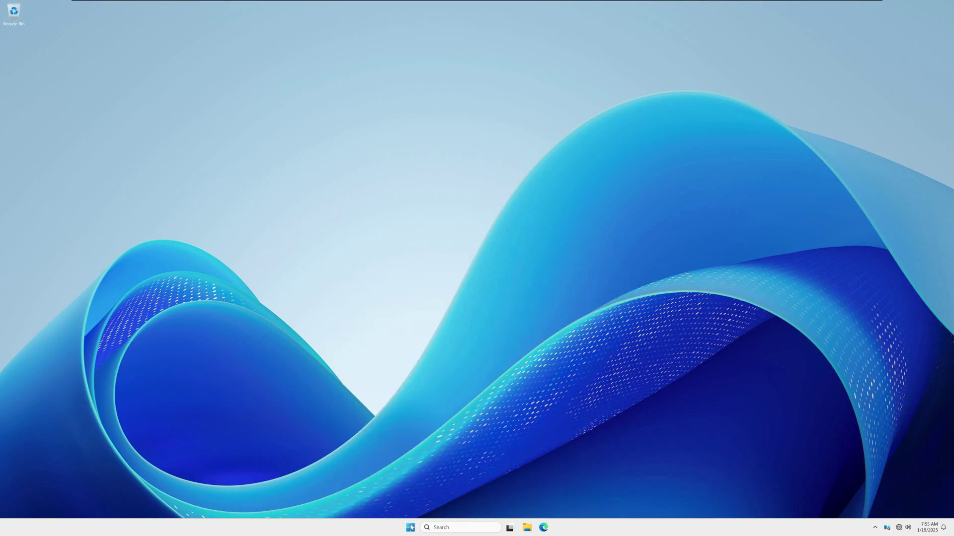
left_click_drag(302, 31, 537, 132)
type("ipconfig")
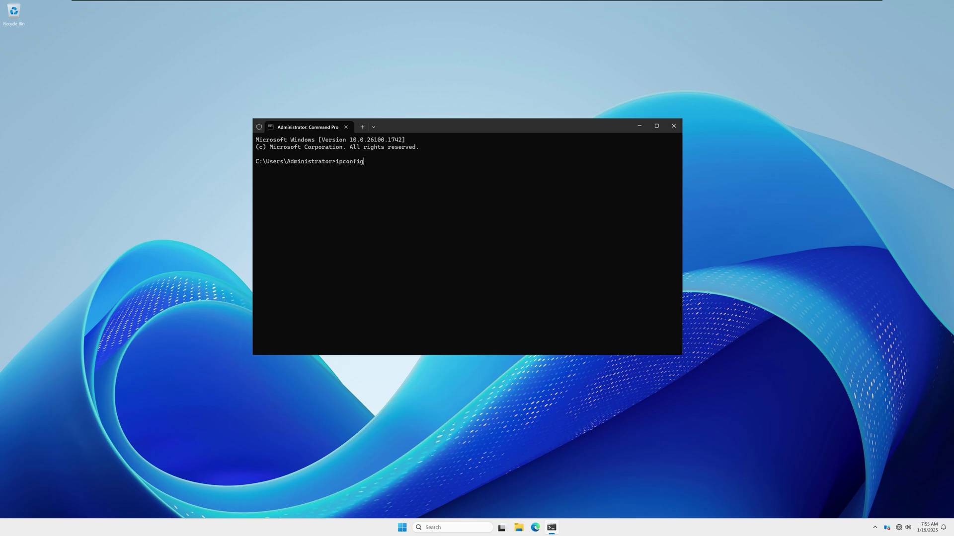
key("Return")
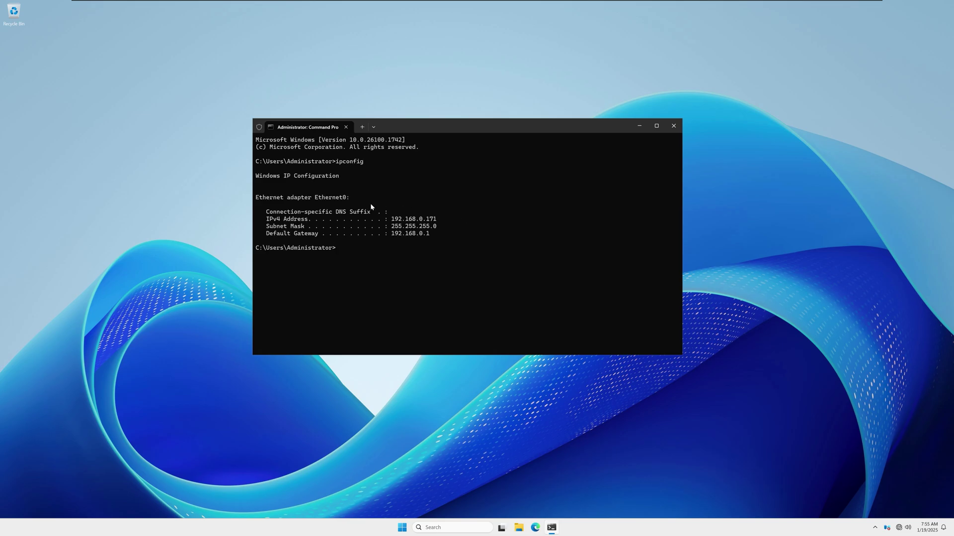
- Run ncpa.cpl and inspect the Internet Protocol Version 4 settings of the Ethernet0 adapter without changing them
type("ncpa.cpl")
key("Return")
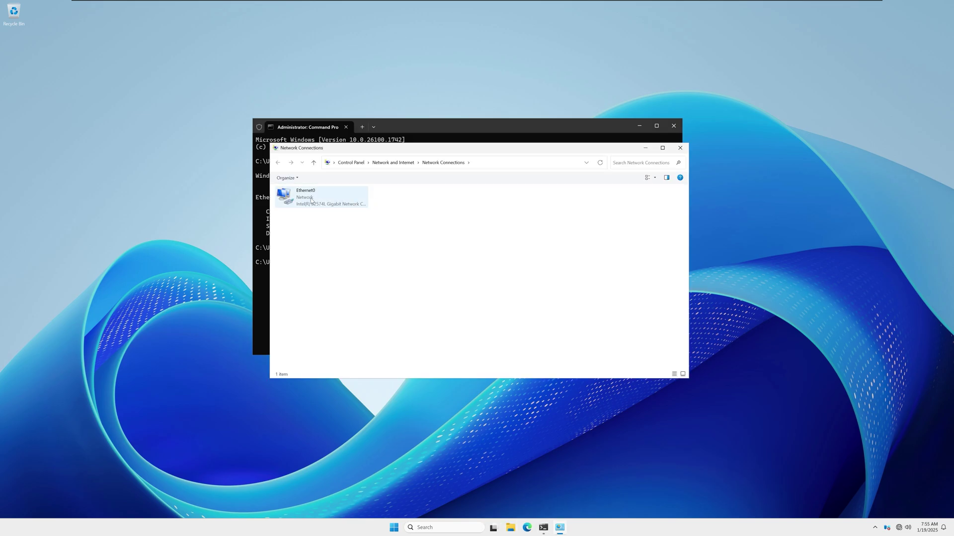
right_click(297, 196)
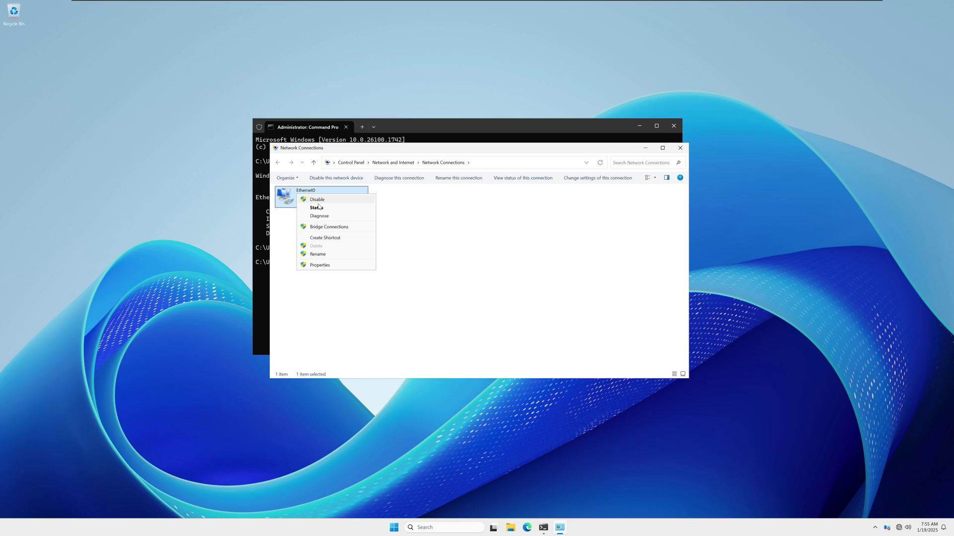
left_click(334, 268)
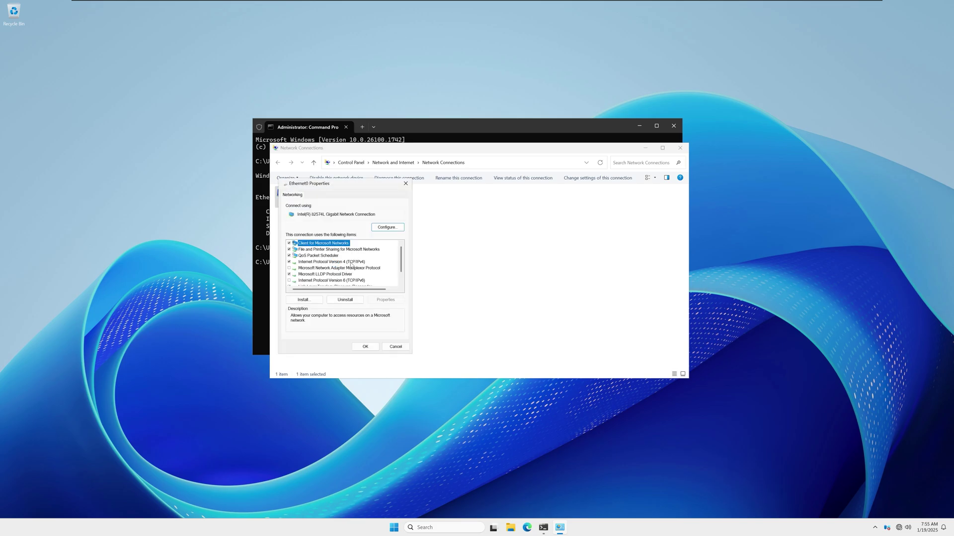
double_click(340, 263)
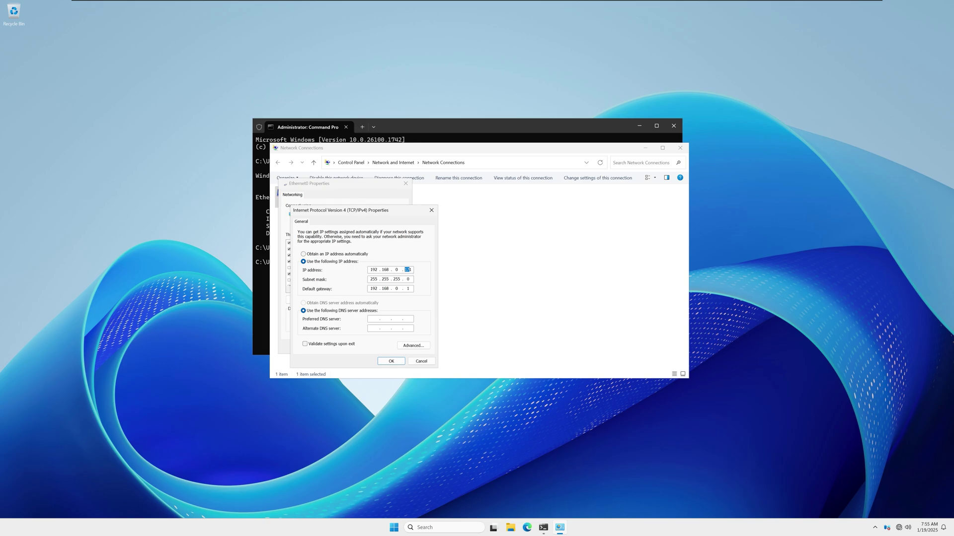
double_click(372, 270)
left_click(421, 361)
- Check the Internet Protocol Version 6 (TCP/IPv6) entry of Ethernet0, then close its properties and Network Connections
scroll(336, 273, "down", 1)
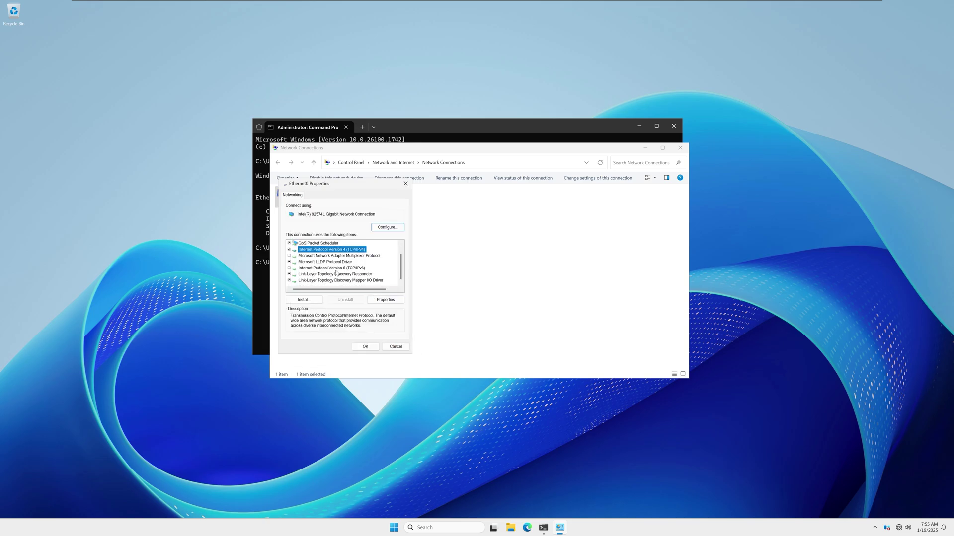
left_click(361, 268)
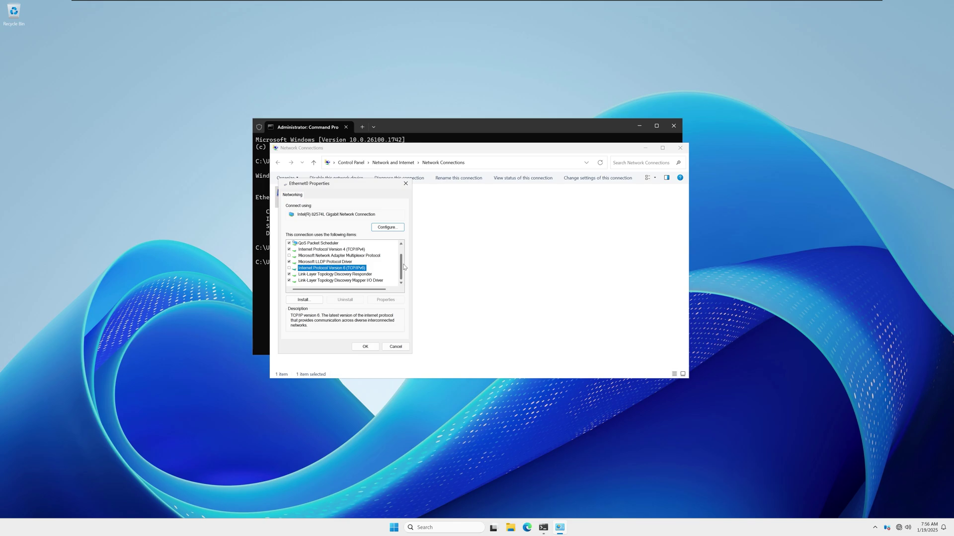
scroll(400, 266, "down", 1)
scroll(399, 275, "up", 1)
left_click(365, 347)
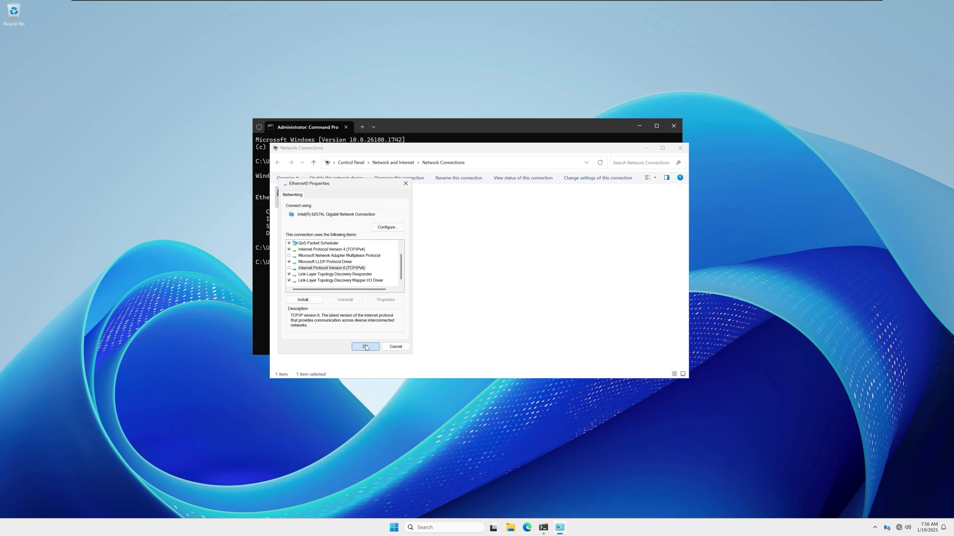
left_click(677, 149)
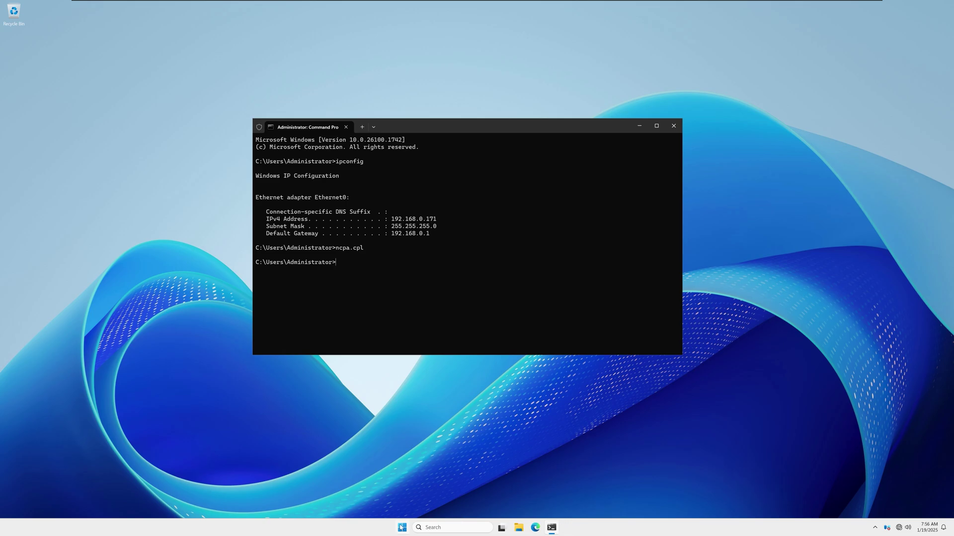
- Switch to Server Manager and dismiss the Windows Admin Center and Azure Arc message
left_click(401, 528)
type("s")
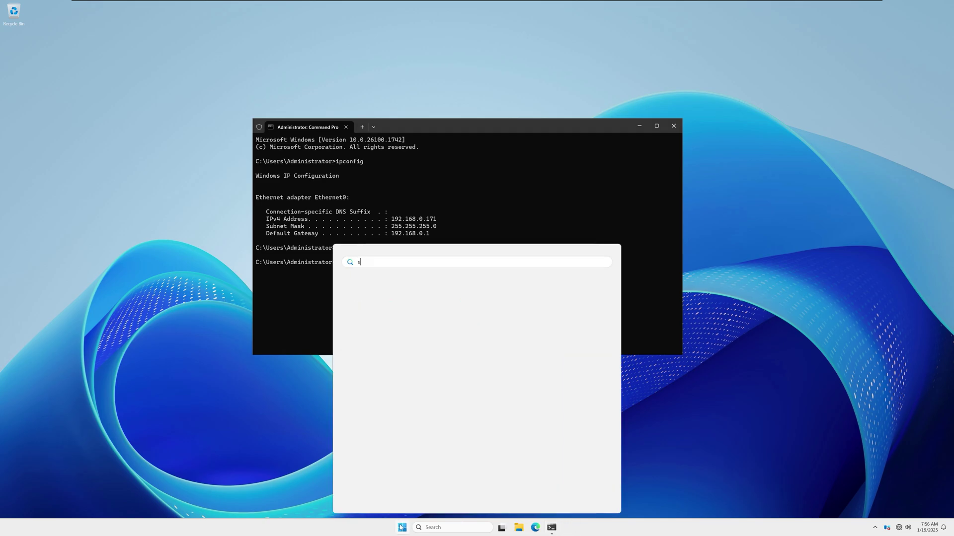
type("erver")
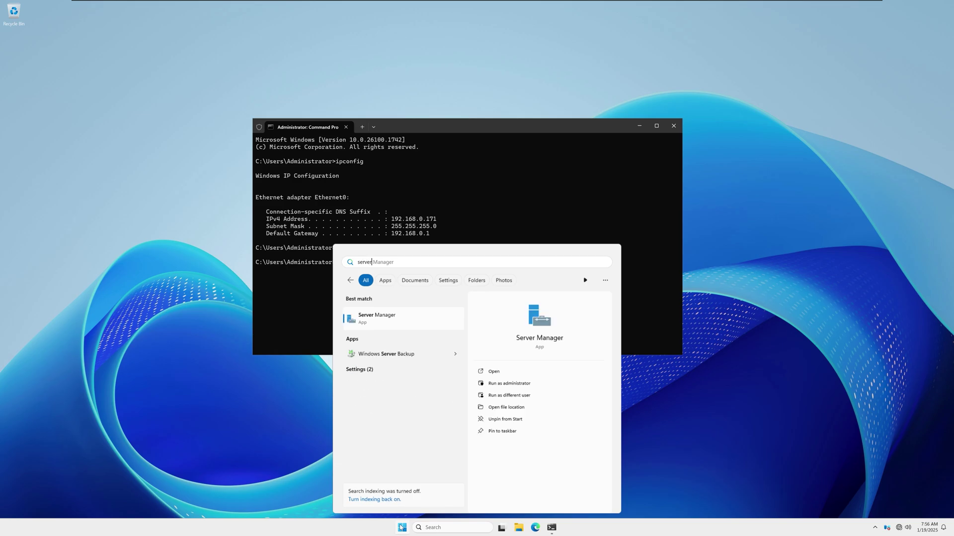
type(" manager")
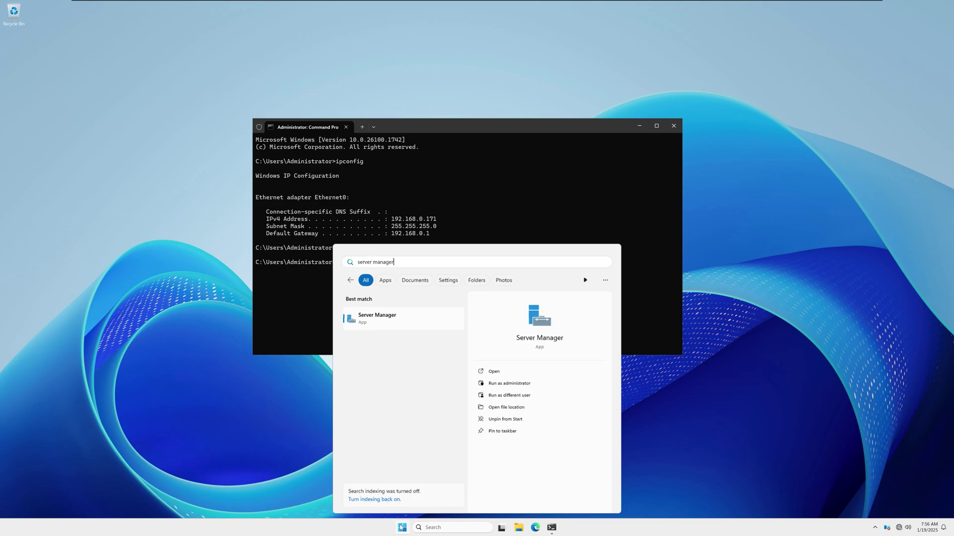
left_click(388, 324)
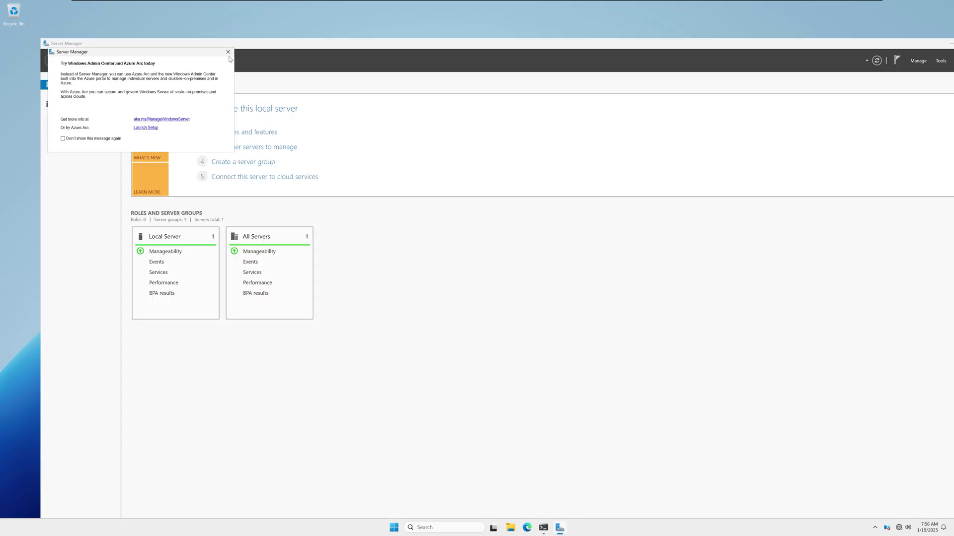
left_click(229, 53)
left_click_drag(296, 43, 283, 22)
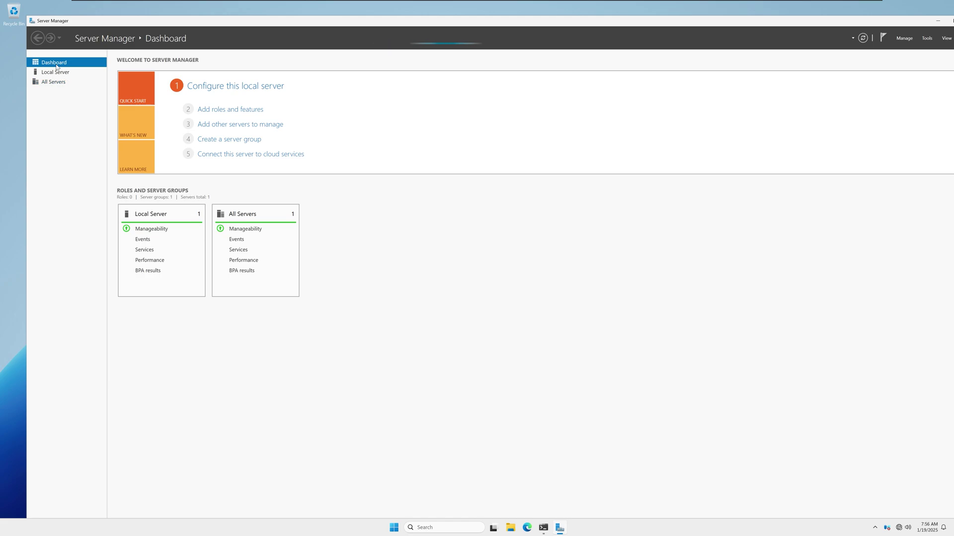
- Start adding roles and features, using a role-based or feature-based installation on the local server from the server pool
left_click(226, 114)
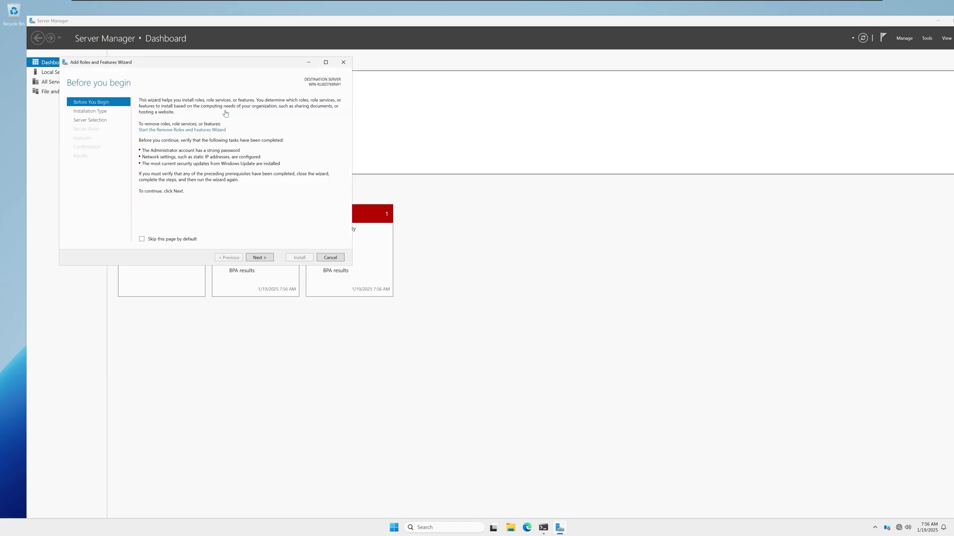
left_click_drag(236, 62, 499, 104)
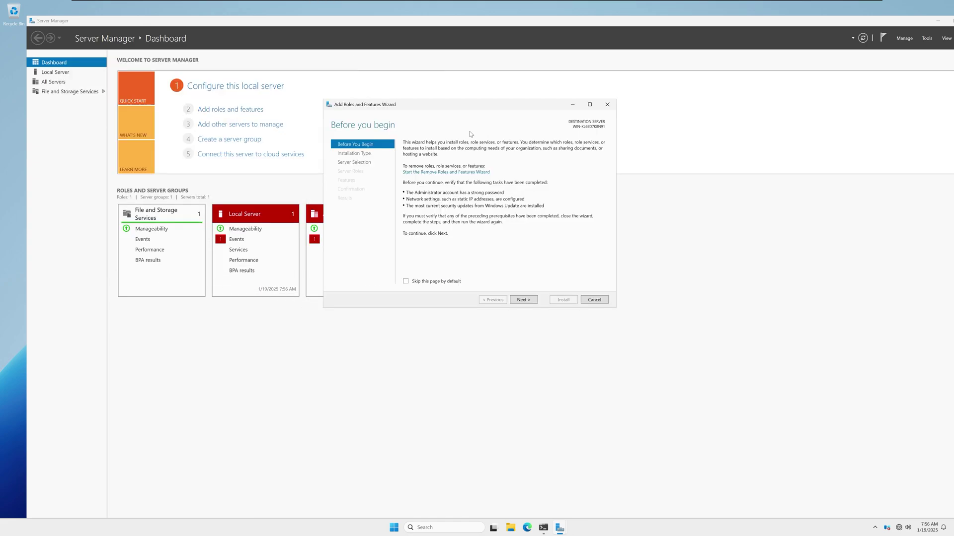
left_click(524, 301)
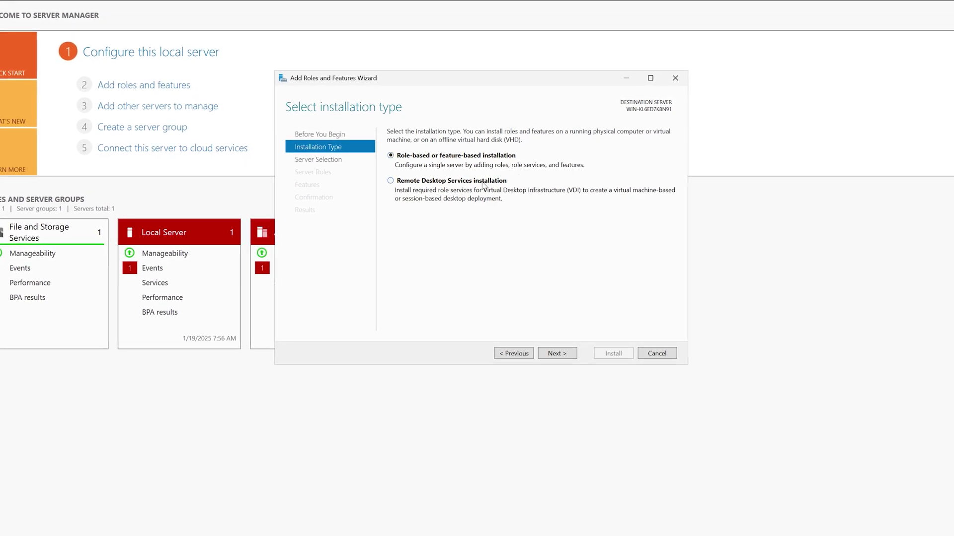
left_click(556, 351)
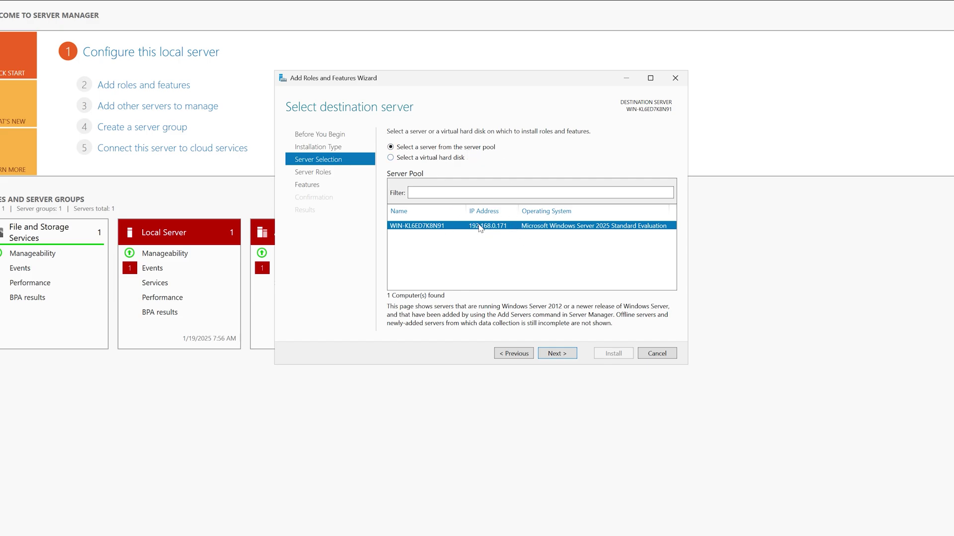
left_click(556, 353)
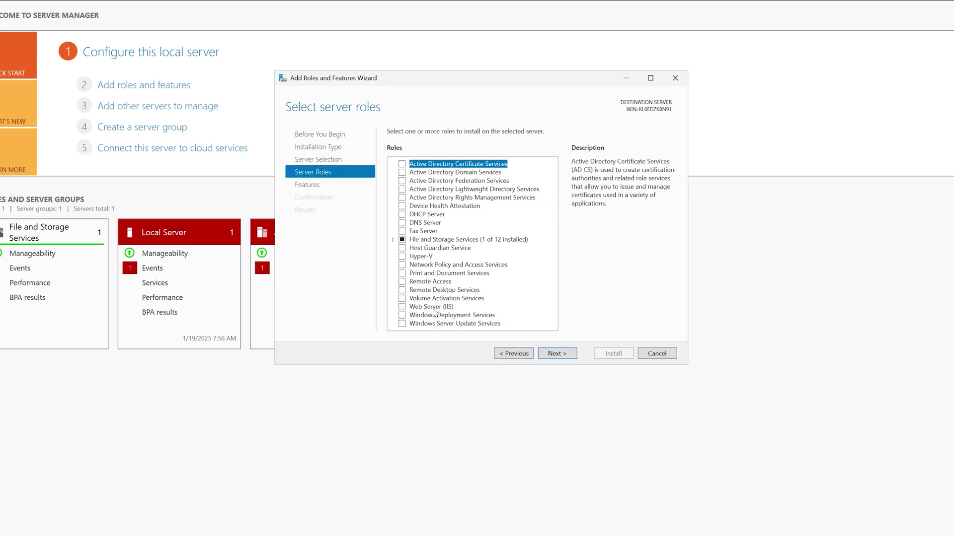
- Select the Web Server (IIS) role with its required management tools and continue with the default features to its role services
left_click(401, 307)
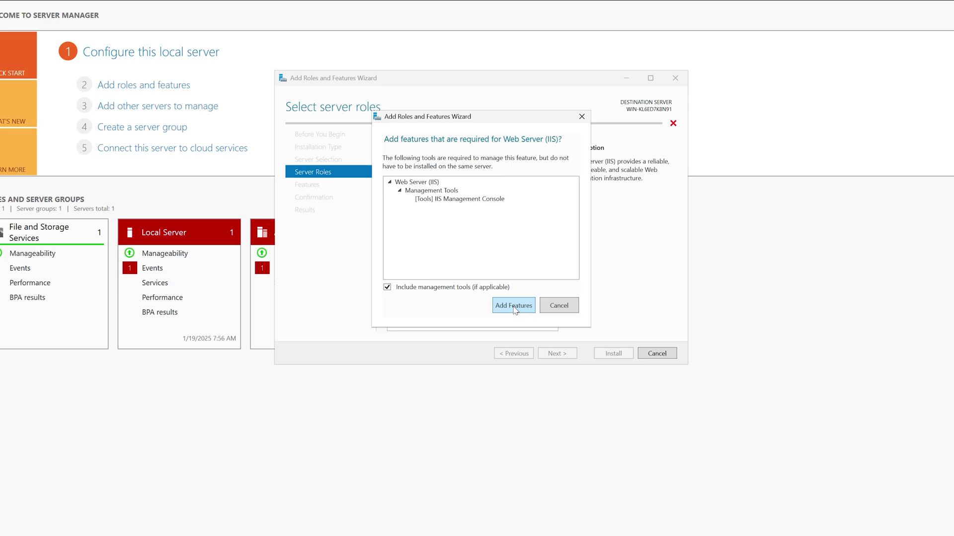
left_click(524, 309)
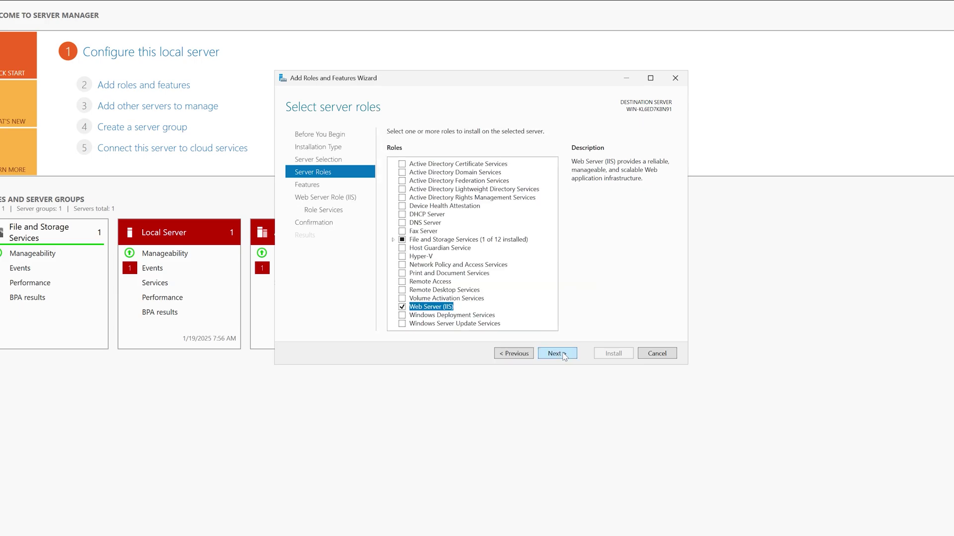
left_click(564, 352)
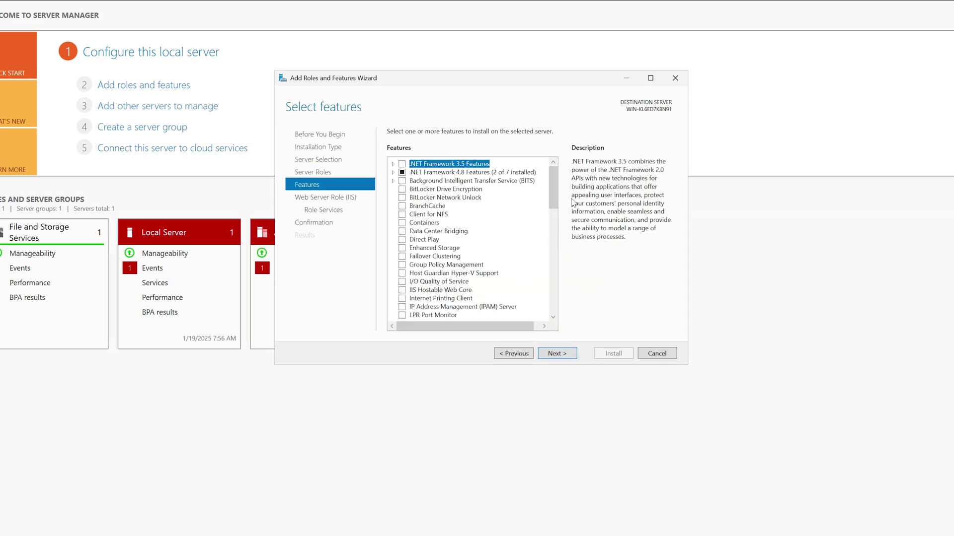
left_click_drag(553, 188, 554, 166)
left_click(556, 353)
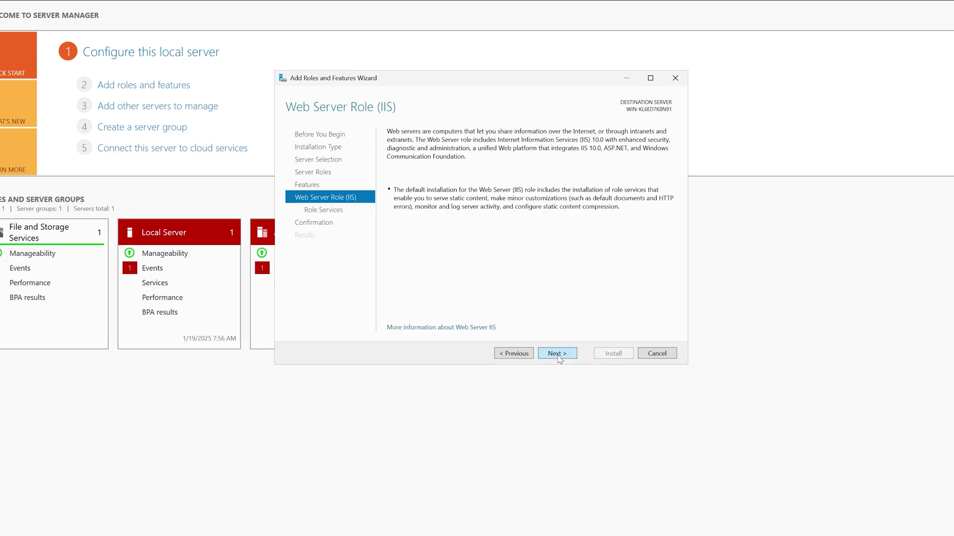
left_click(557, 353)
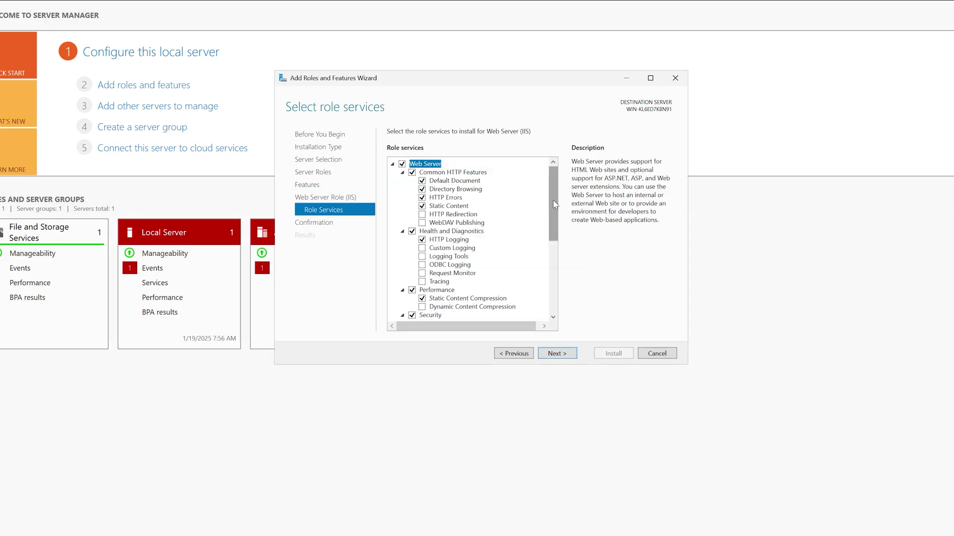
- Include the FTP Server role service with FTP Service and proceed to the installation confirmation
left_click_drag(554, 204, 556, 278)
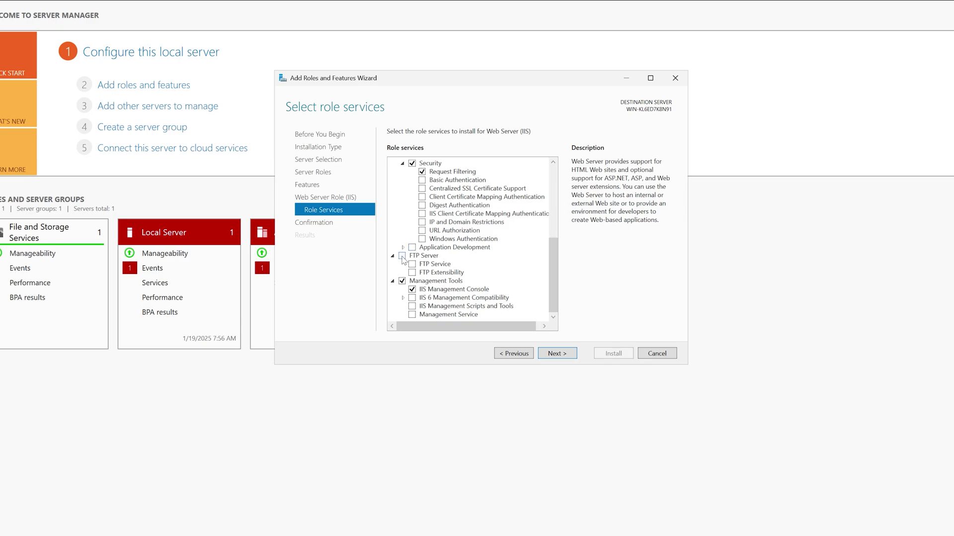
left_click(402, 256)
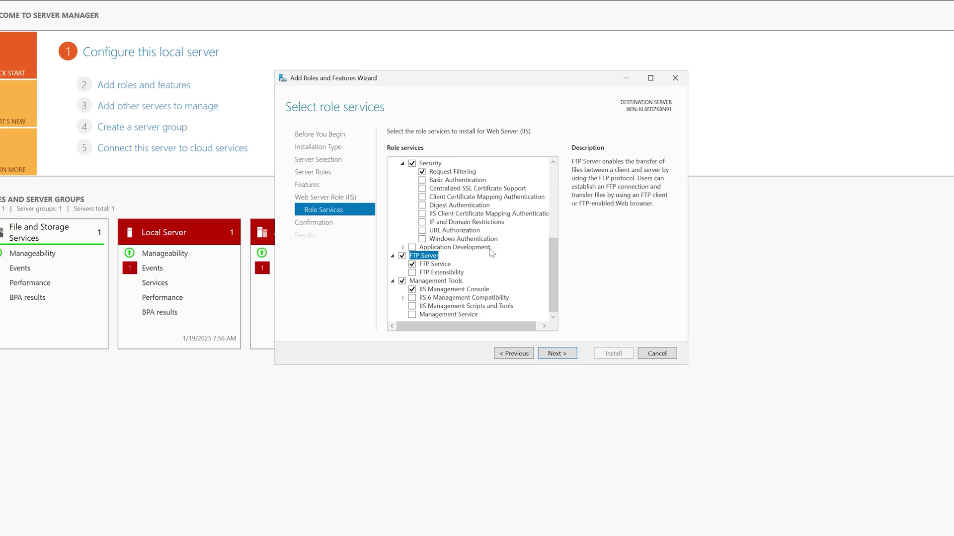
left_click(557, 353)
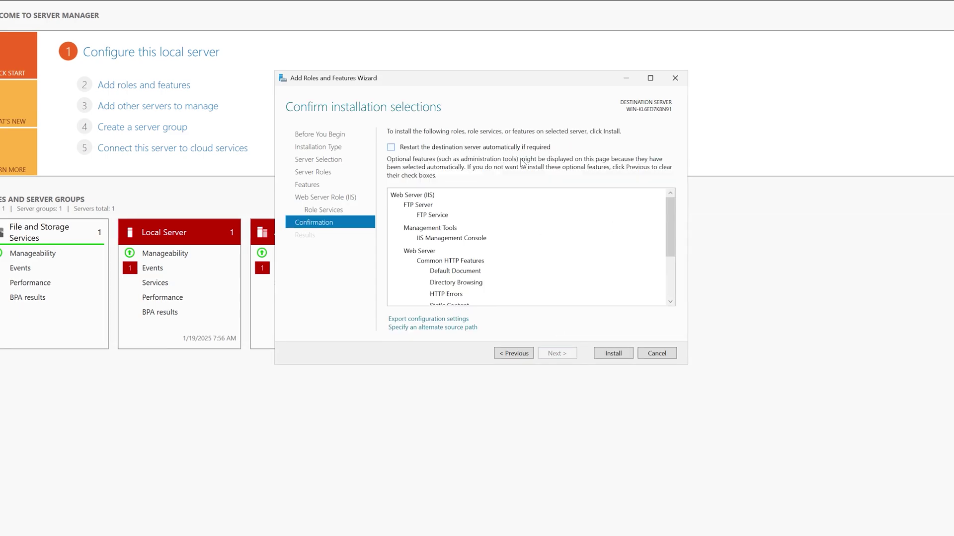
- Allow automatic restart of the destination server, install the selected roles, then close the wizard and minimize the Command Prompt
left_click(410, 152)
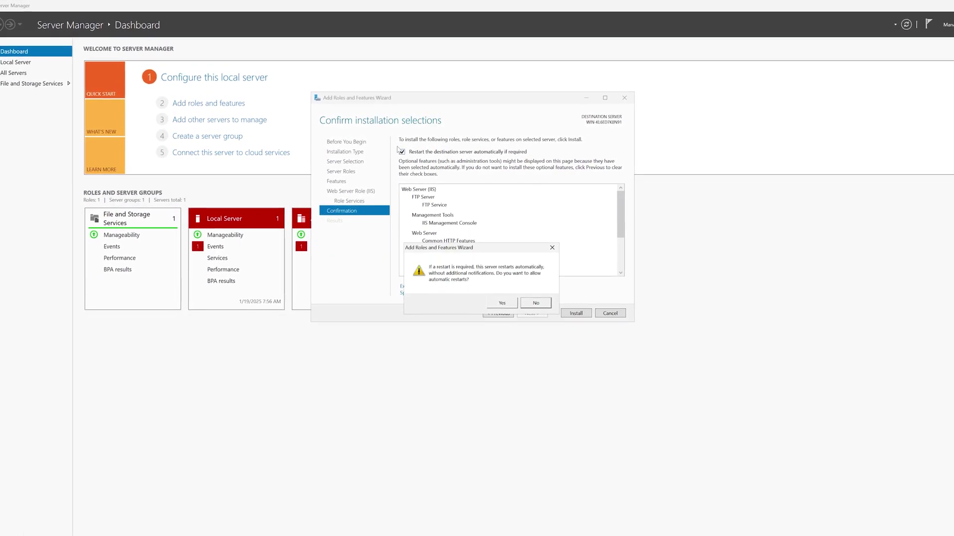
left_click(505, 297)
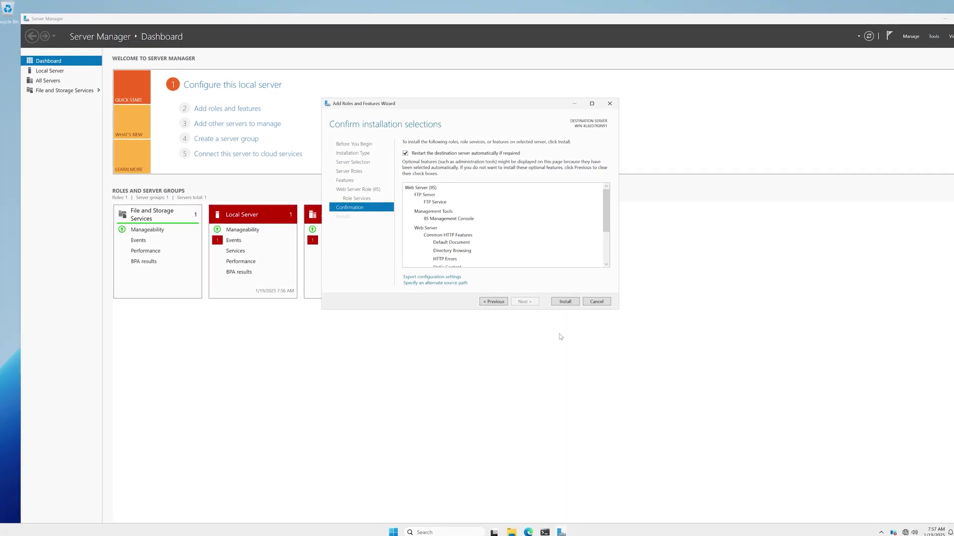
left_click(561, 301)
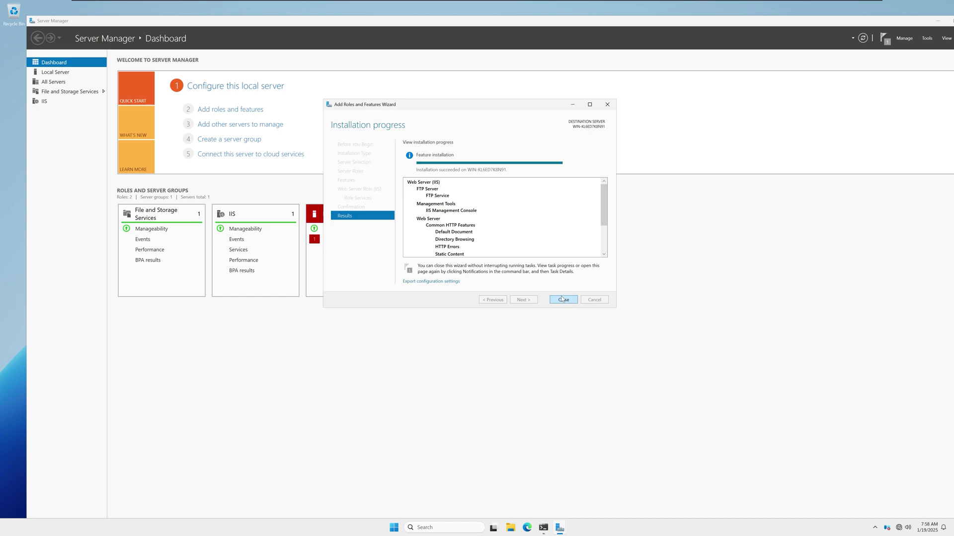
left_click(562, 299)
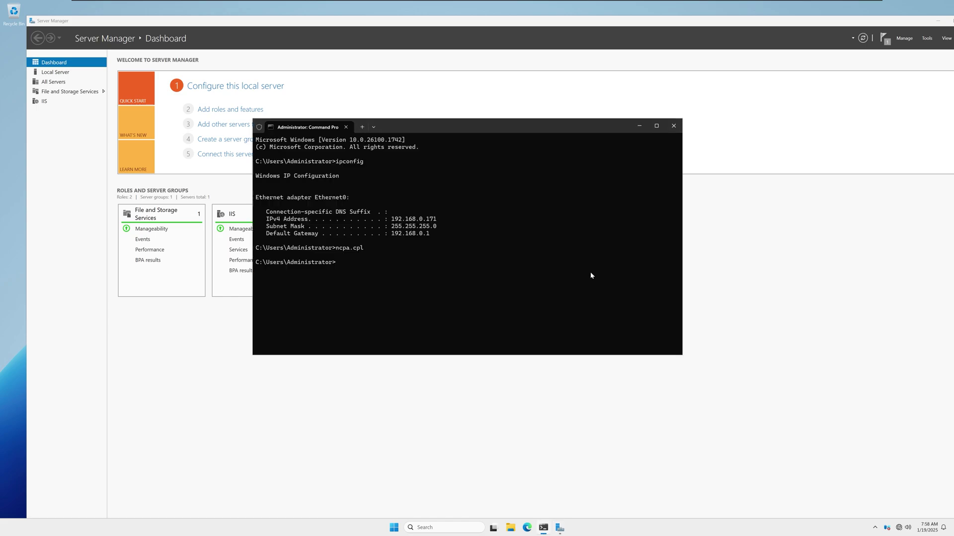
left_click(639, 127)
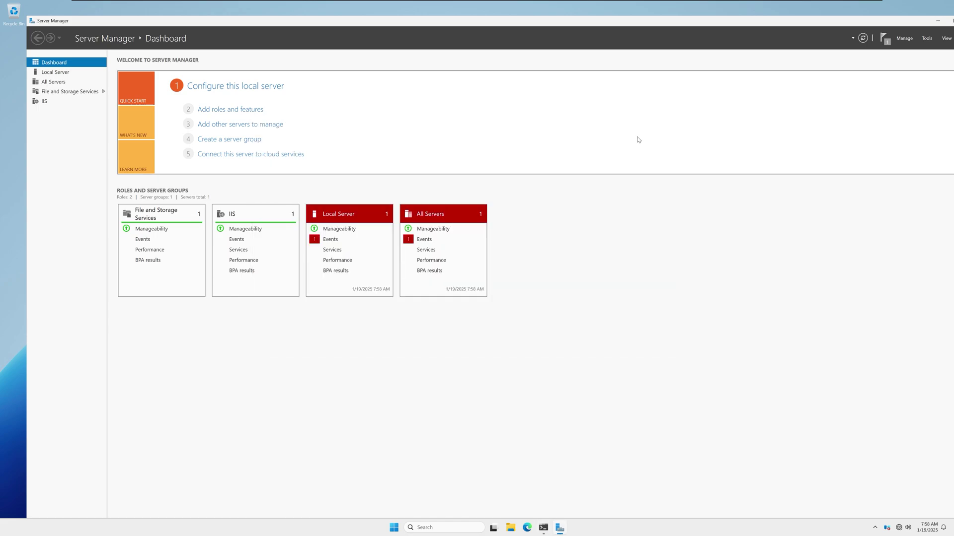
- Open Internet Information Services (IIS) Manager and minimize Server Manager behind it
double_click(737, 22)
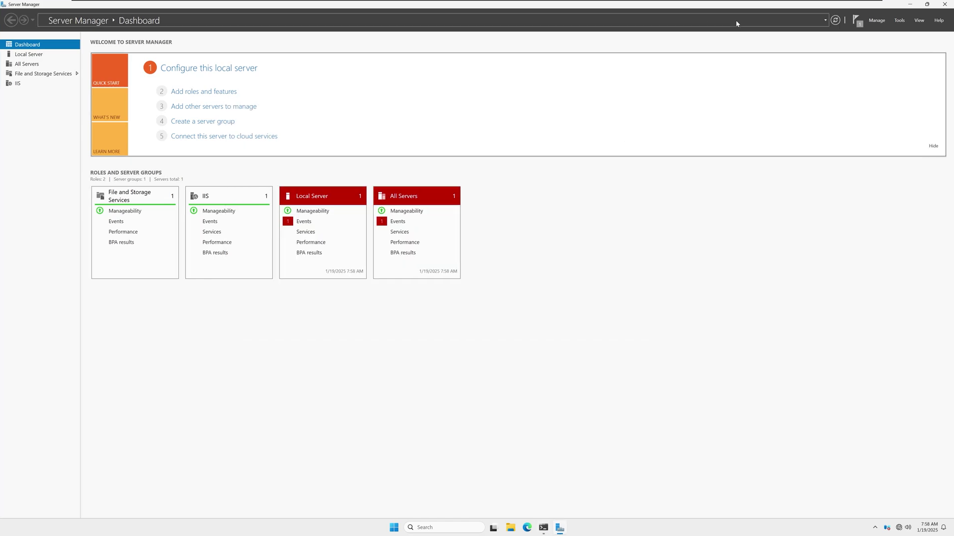
left_click(899, 21)
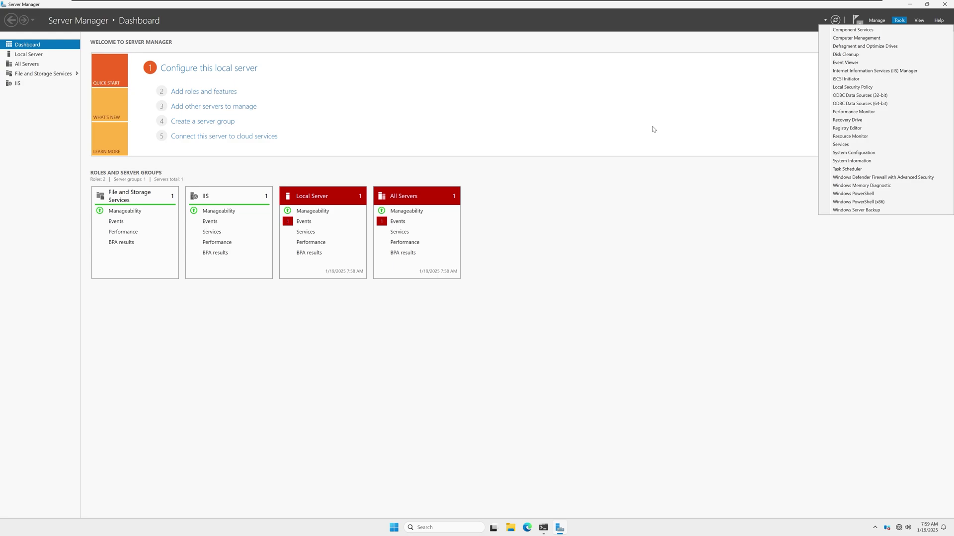
left_click(538, 267)
left_click(393, 532)
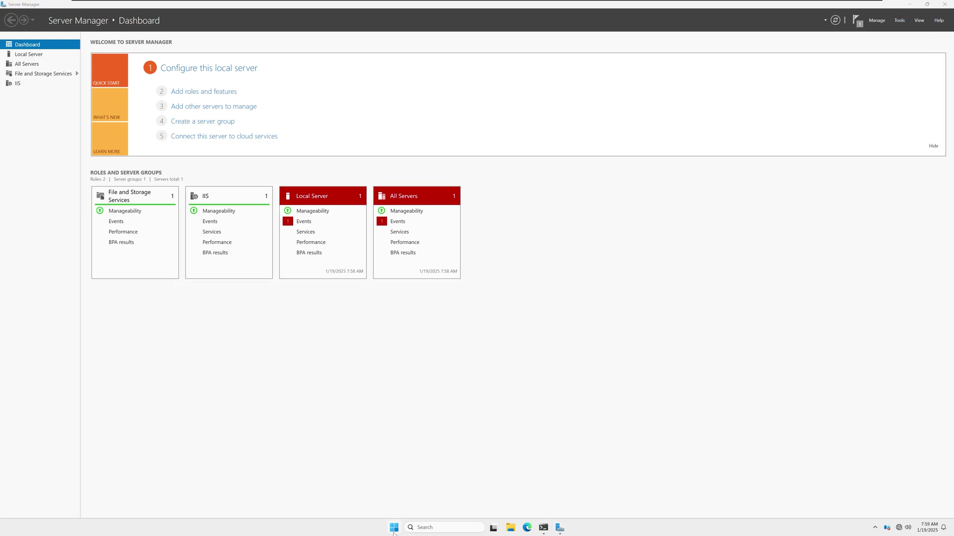
type("iis")
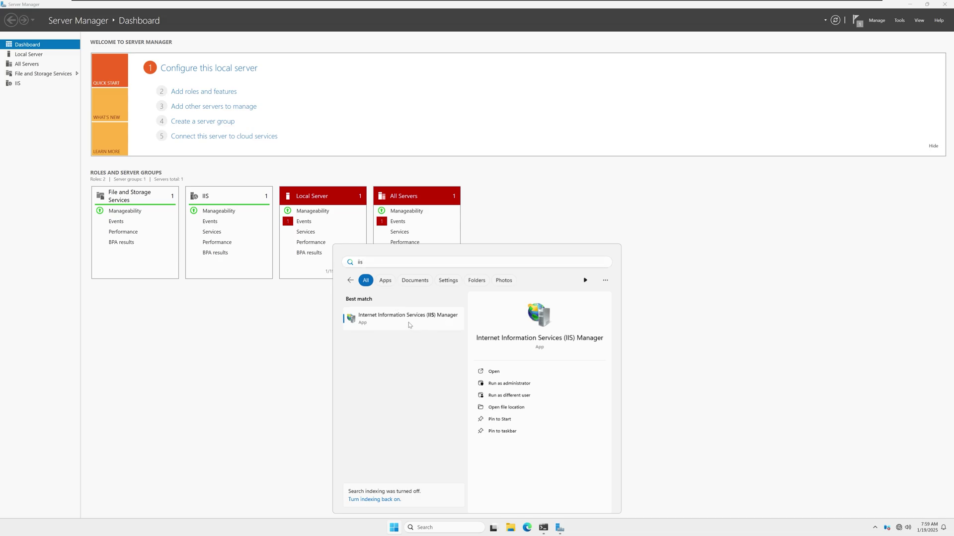
left_click(412, 321)
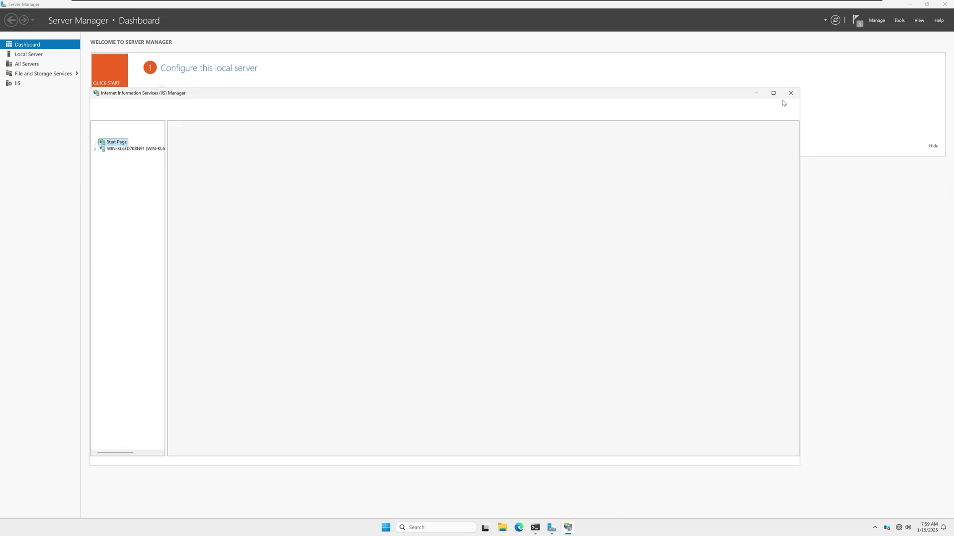
left_click(910, 5)
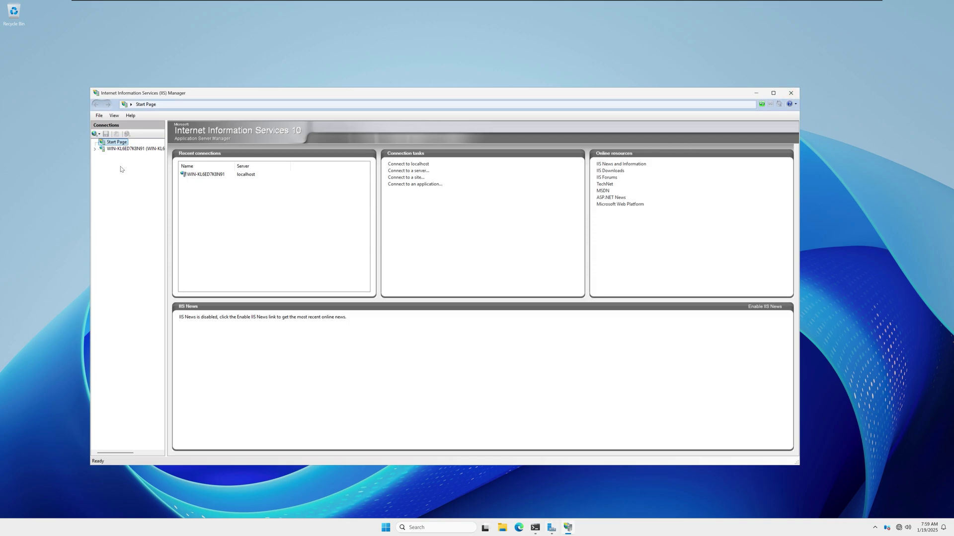
left_click(94, 149)
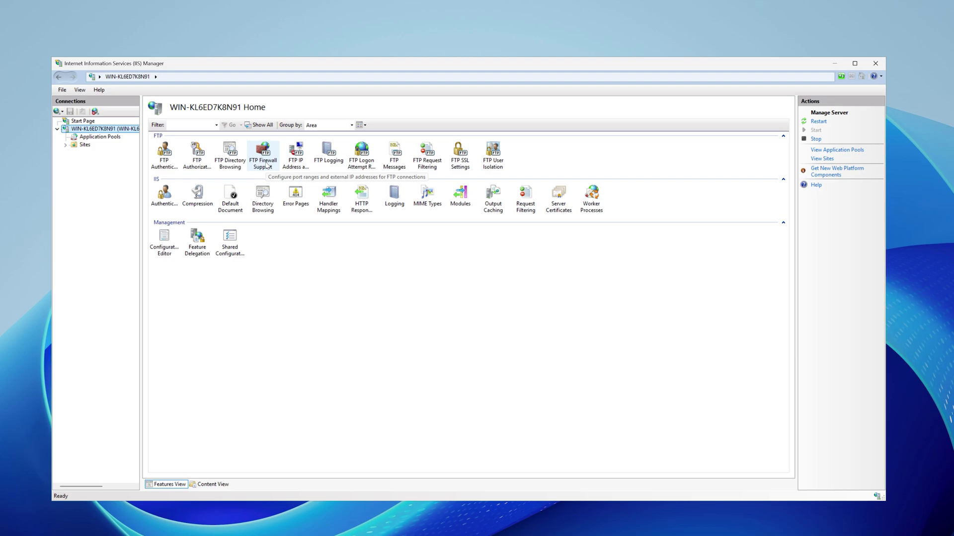
double_click(269, 168)
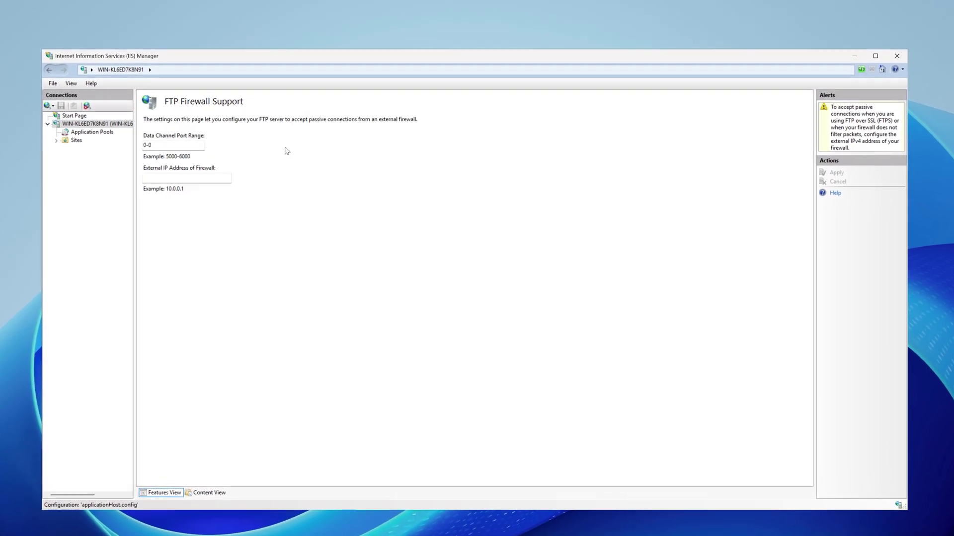
left_click_drag(164, 145, 128, 145)
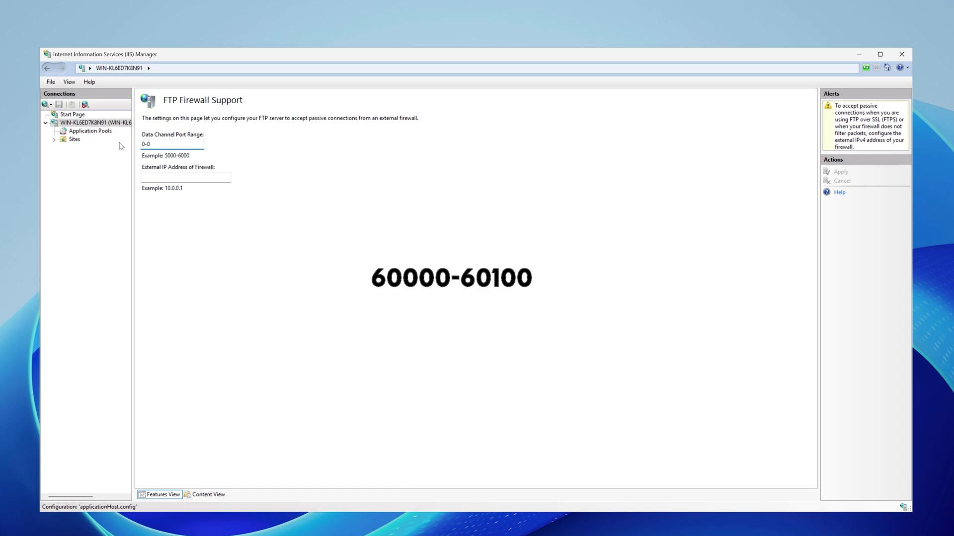
key("Delete")
left_click(841, 172)
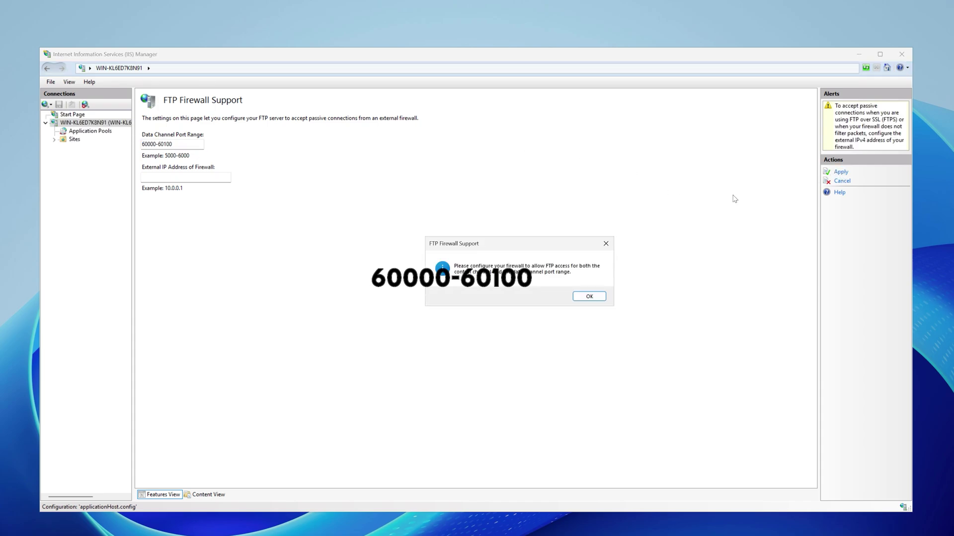
left_click(590, 297)
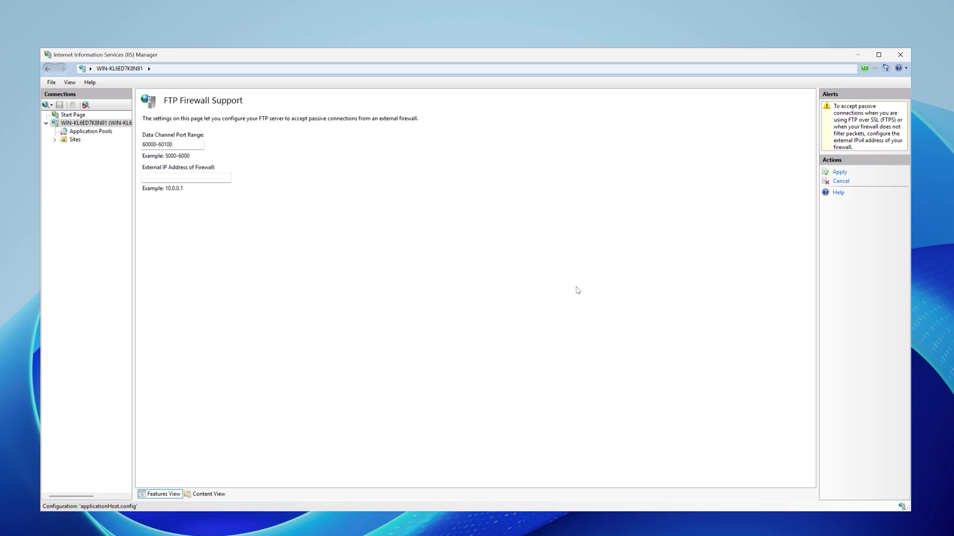
- Start adding an FTP site under the server's Sites with the site name ftpserver
left_click(73, 140)
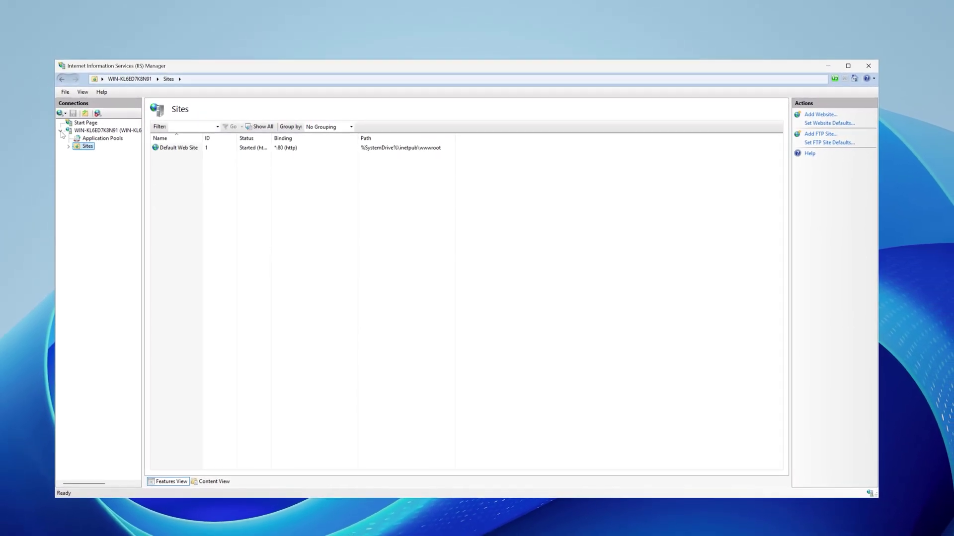
left_click(84, 130)
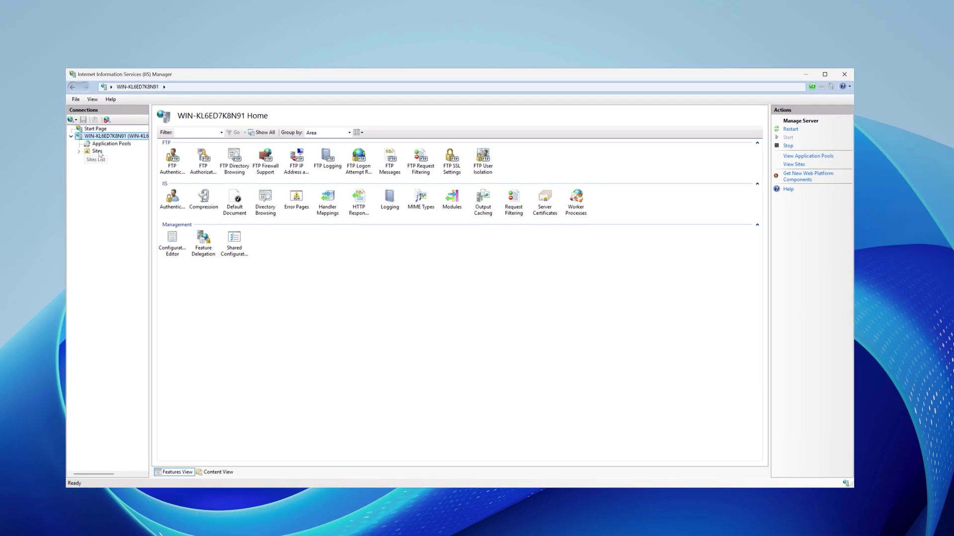
right_click(98, 152)
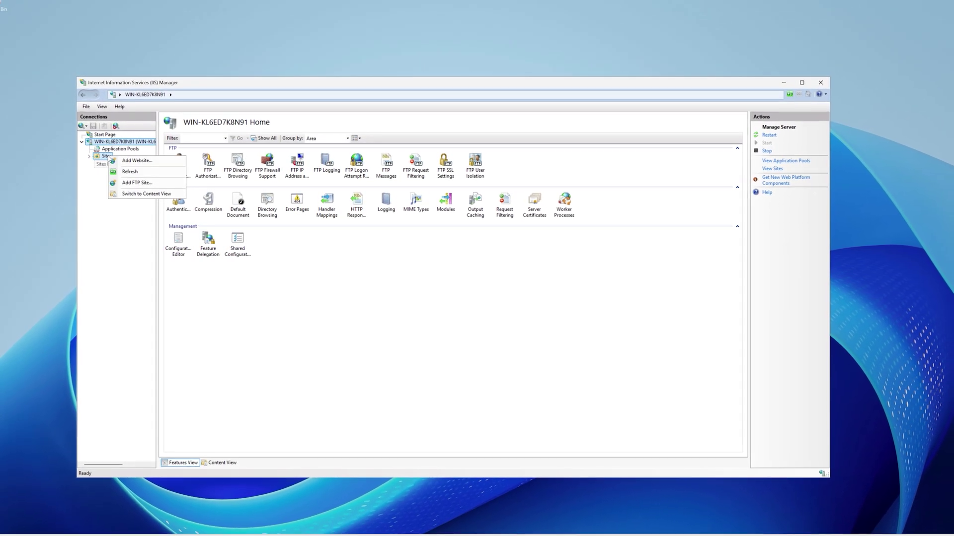
left_click(145, 186)
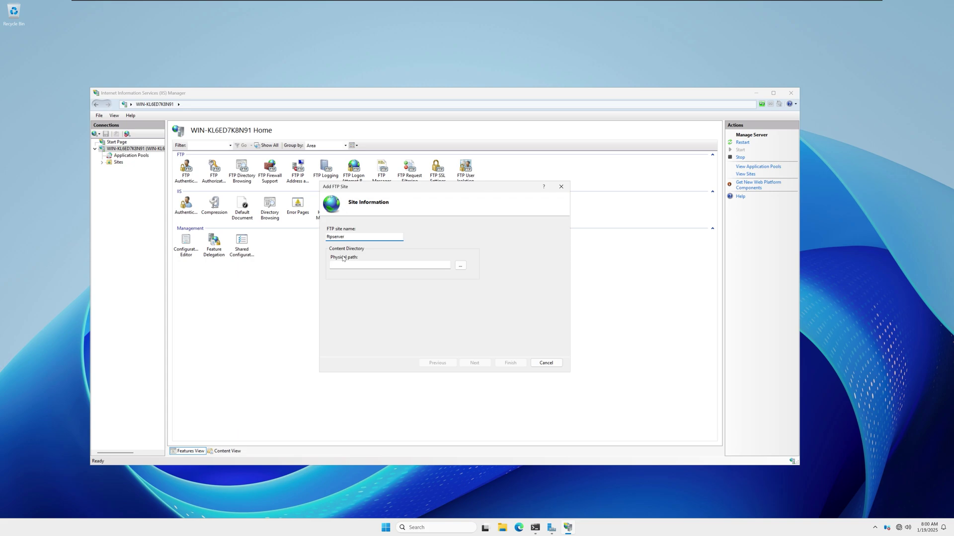
left_click(458, 266)
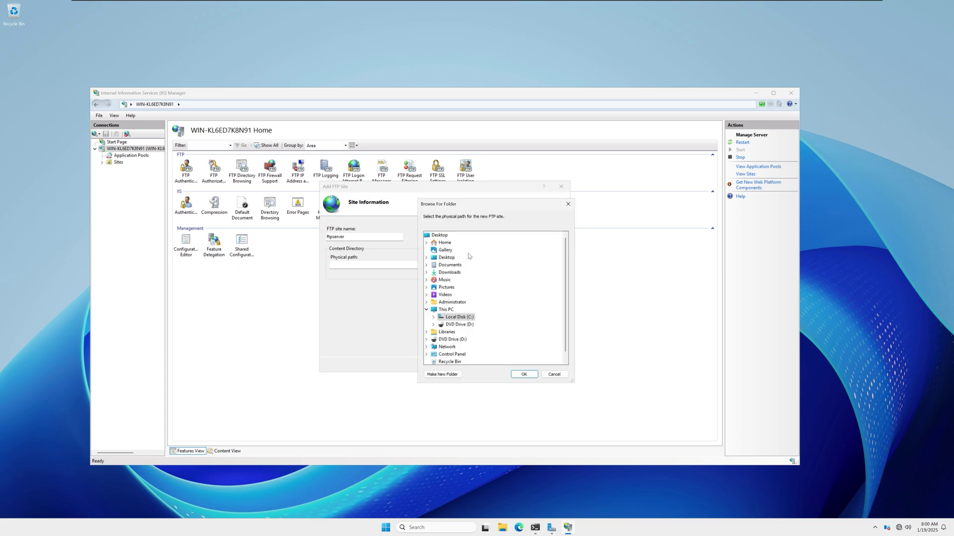
left_click(567, 203)
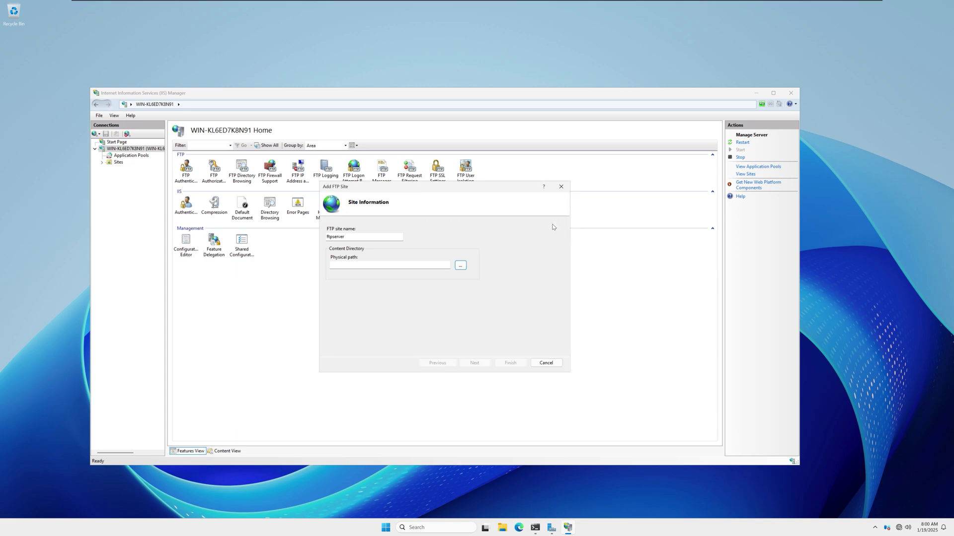
- Switch to File Explorer and open Local Disk (C:)
left_click(503, 528)
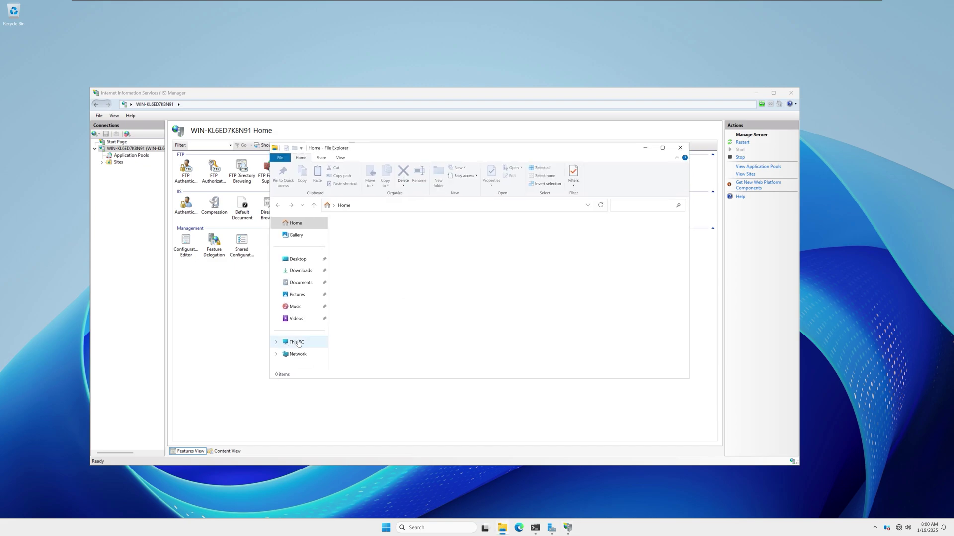
left_click(298, 343)
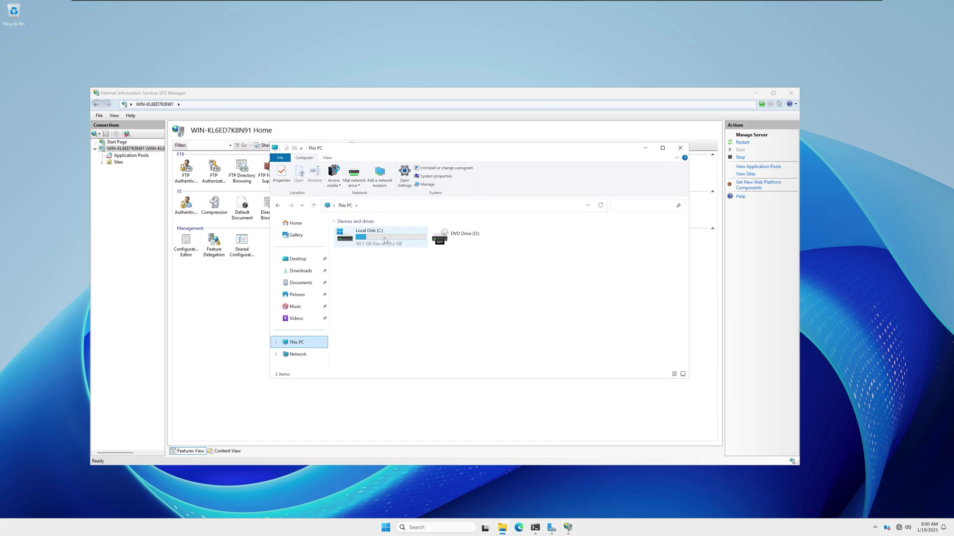
double_click(383, 242)
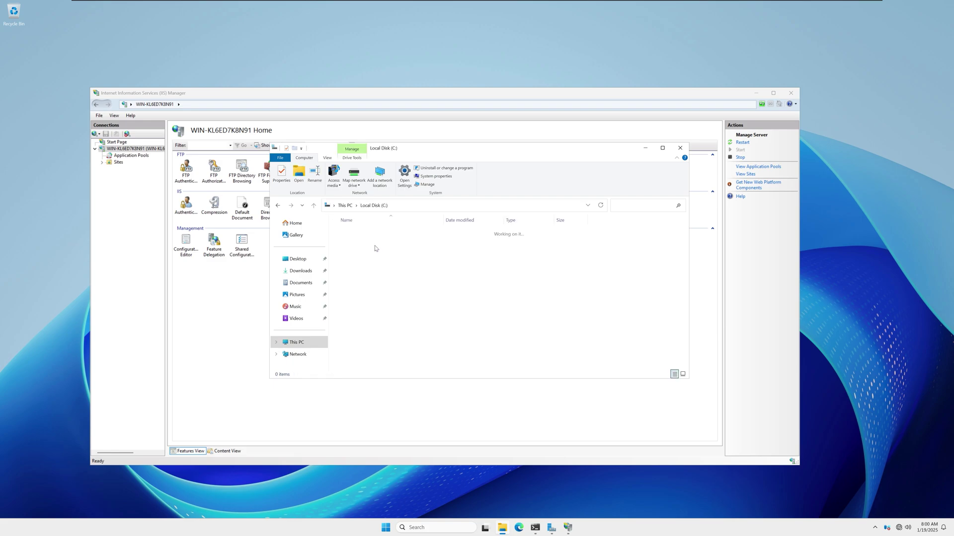
- Create a folder named ftpfolder in the root of drive C and minimize File Explorer
right_click(370, 315)
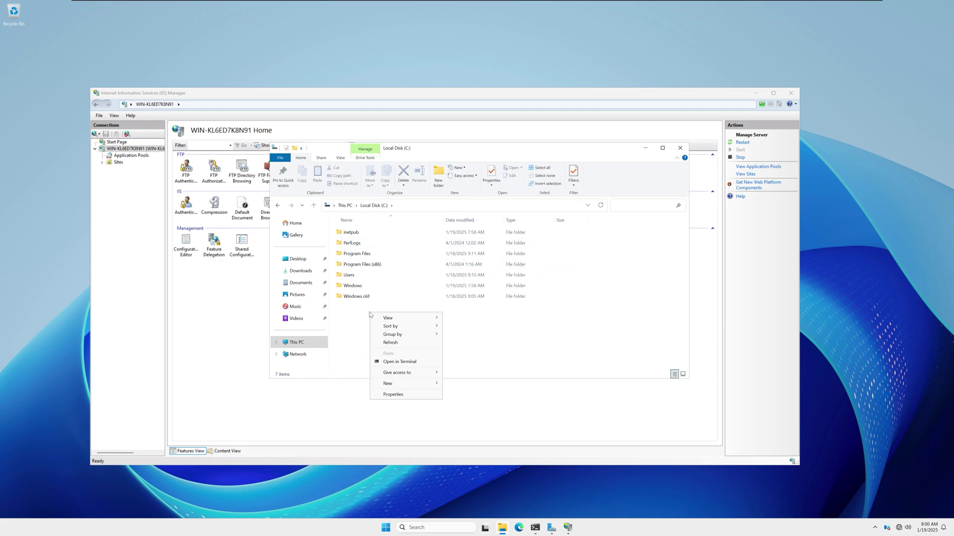
left_click(369, 315)
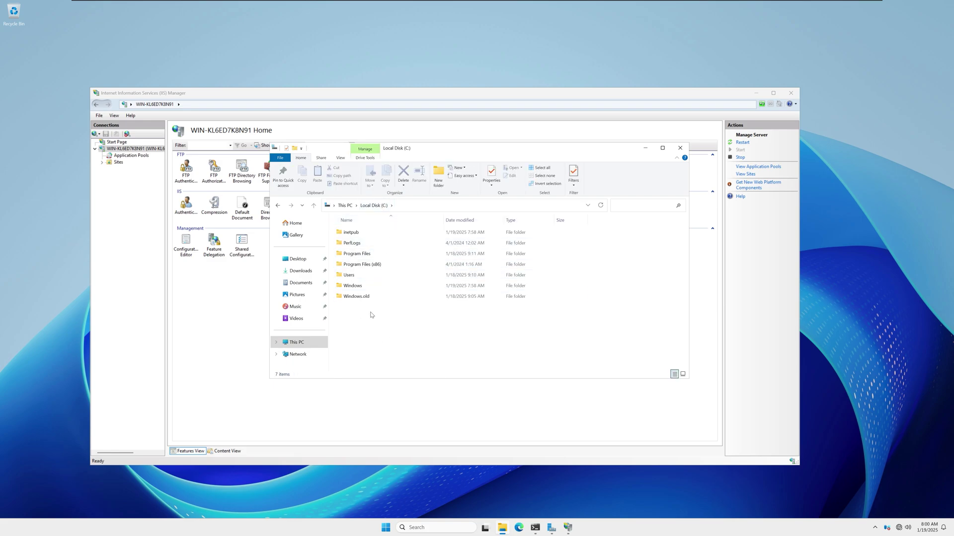
right_click(370, 314)
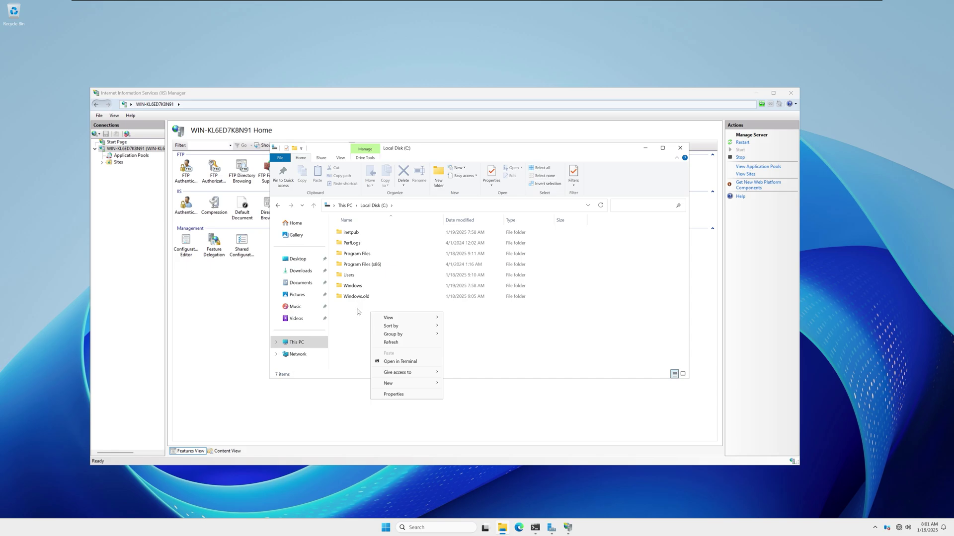
right_click(357, 312)
mouse_move(401, 377)
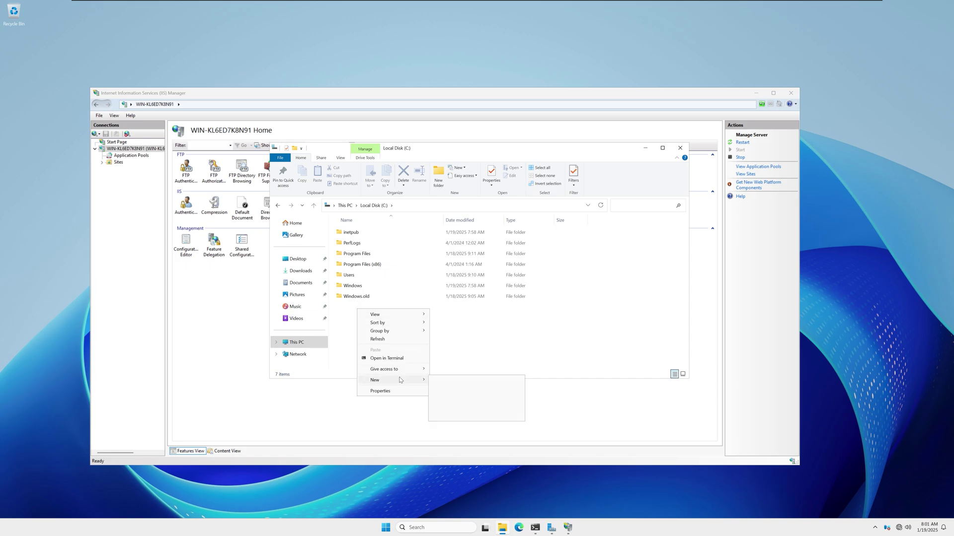
left_click(455, 381)
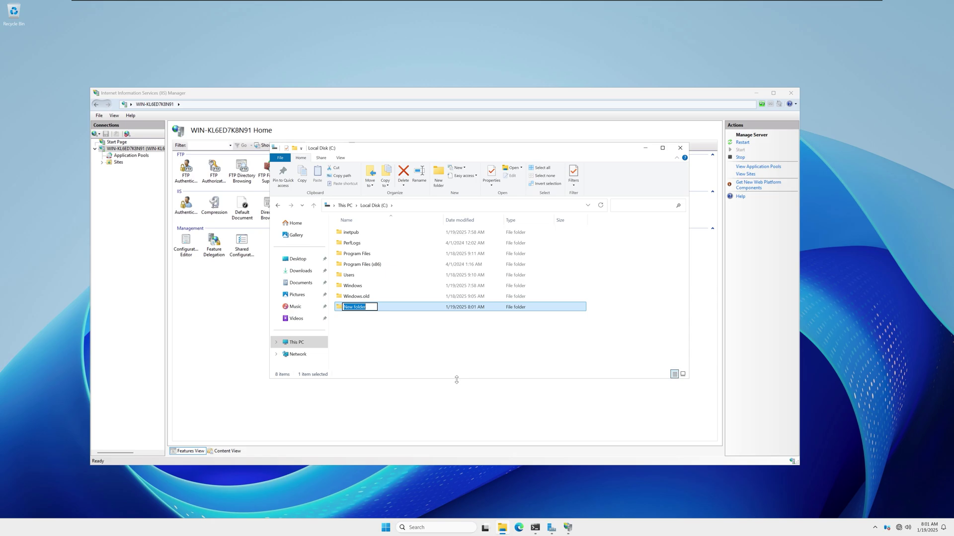
type("f")
key("BackSpace")
key("BackSpace")
type("folder")
key("Return")
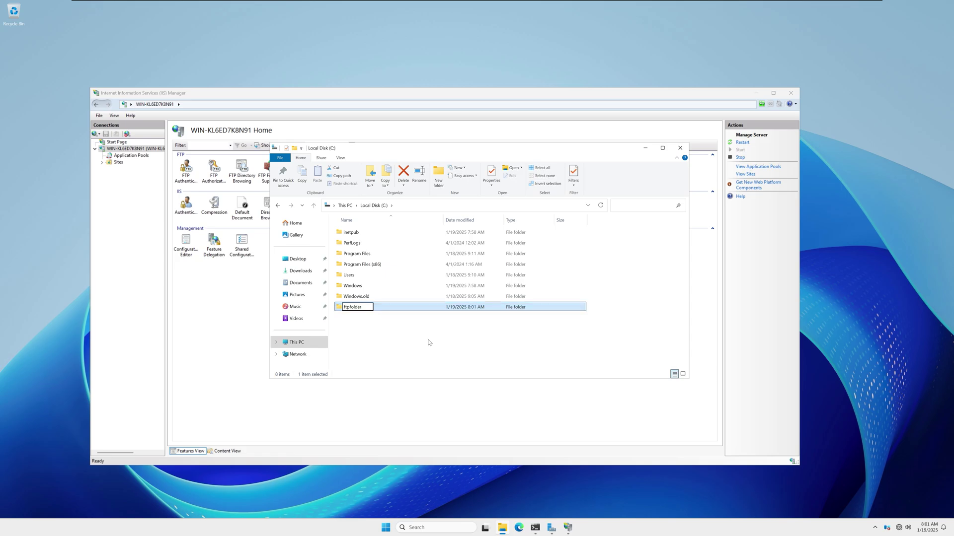
left_click(414, 319)
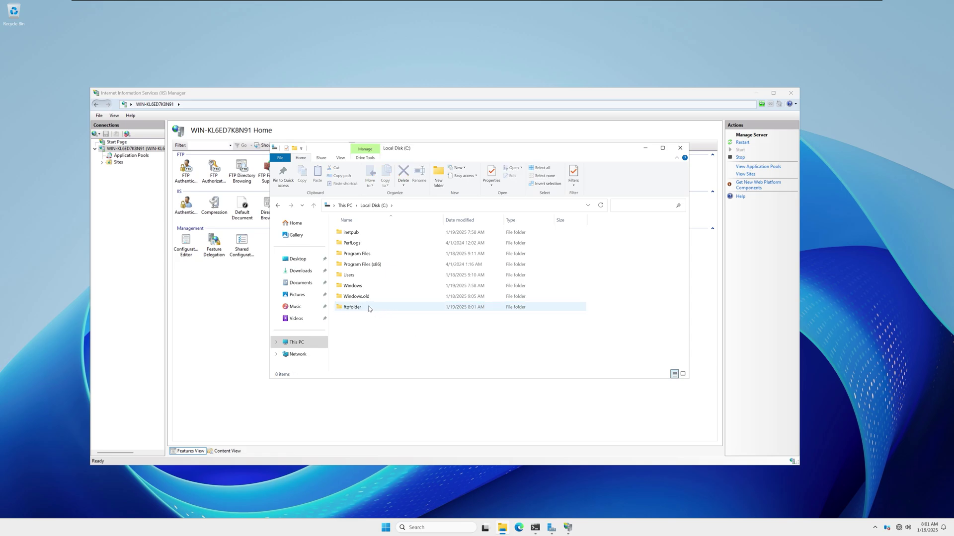
left_click(640, 151)
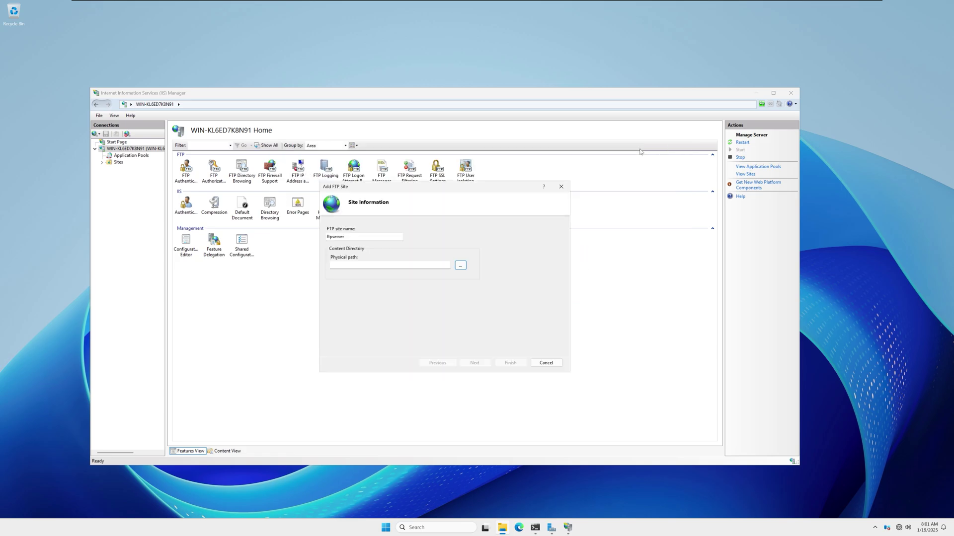
- Set the FTP site's physical path to C:\ftpfolder and continue to the binding and SSL settings
left_click(461, 268)
double_click(458, 316)
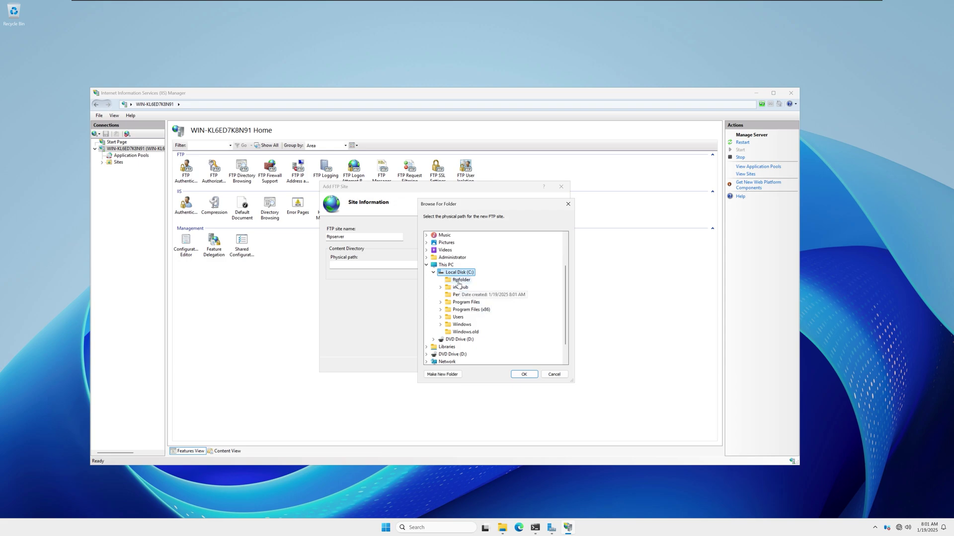
left_click(457, 281)
left_click(523, 374)
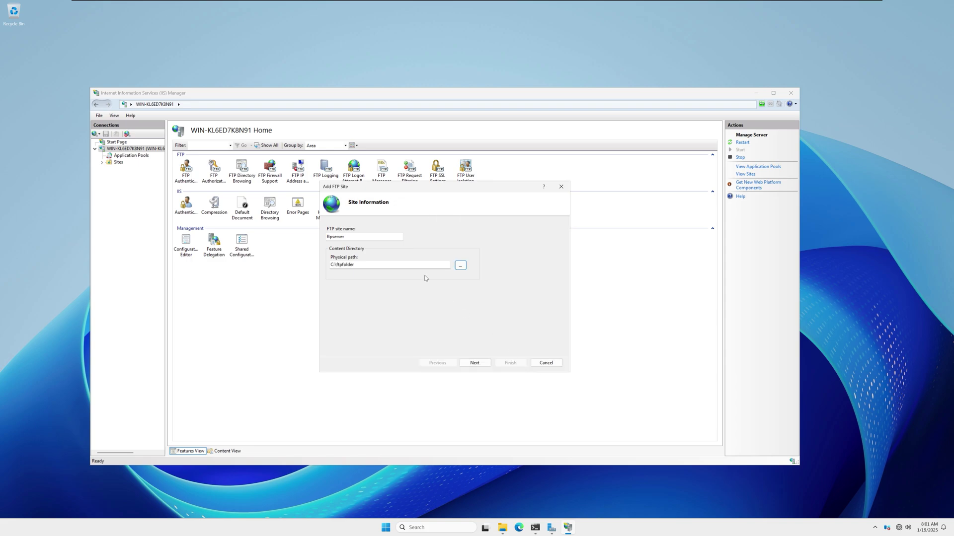
left_click(475, 363)
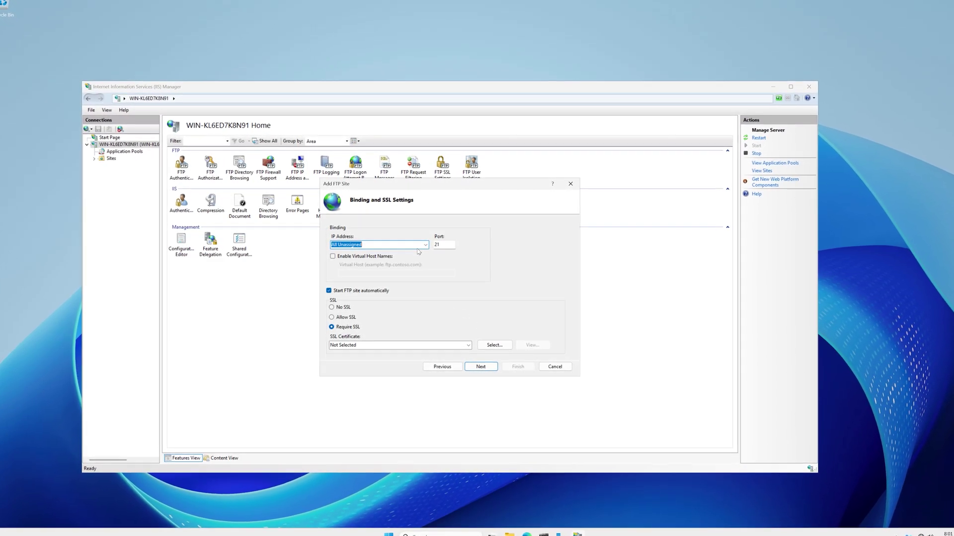
- Bind the FTP site to 192.168.0.171, choose No SSL and continue to the authentication settings
left_click(423, 246)
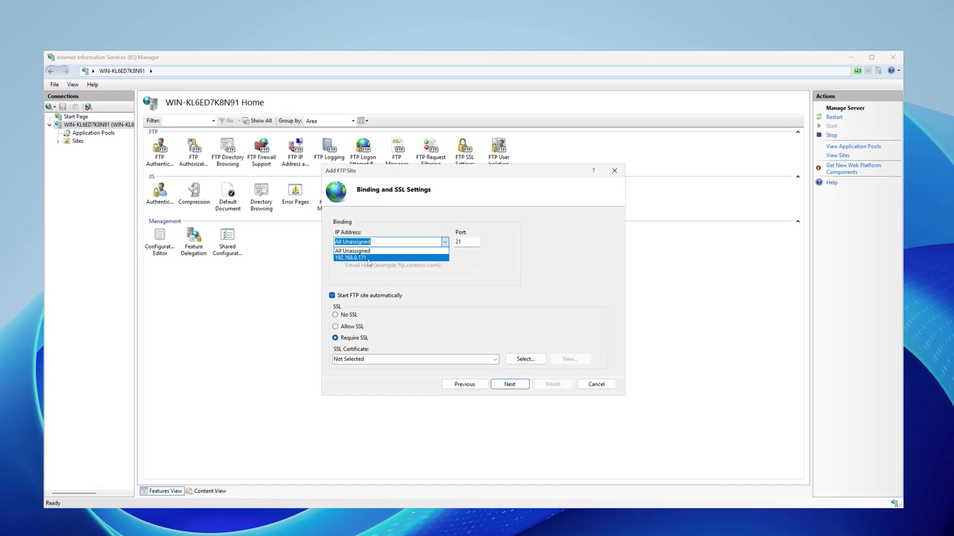
left_click(358, 258)
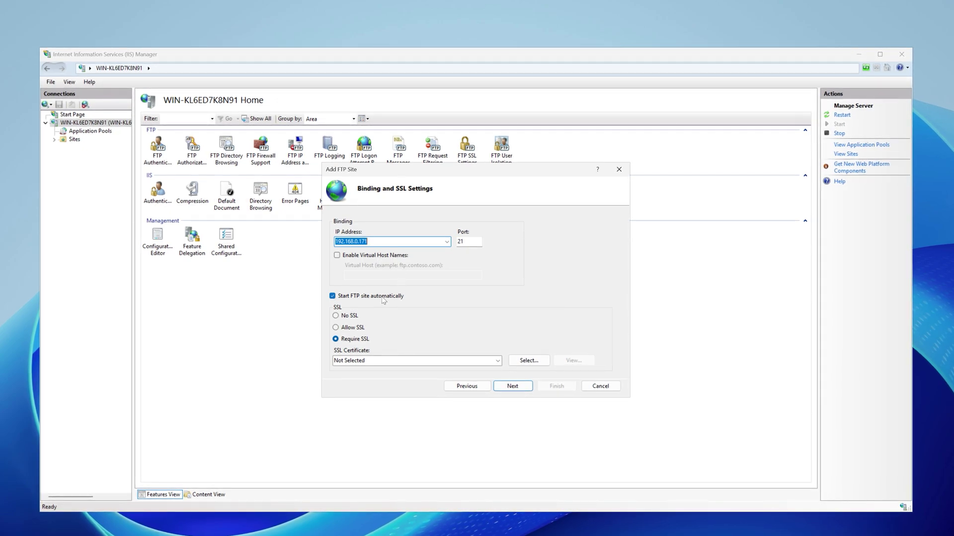
left_click(346, 316)
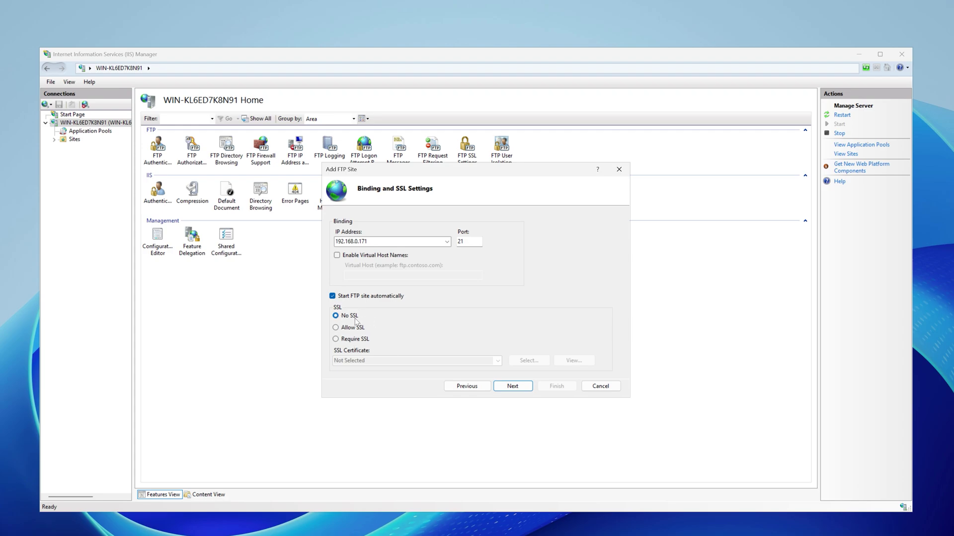
left_click(523, 387)
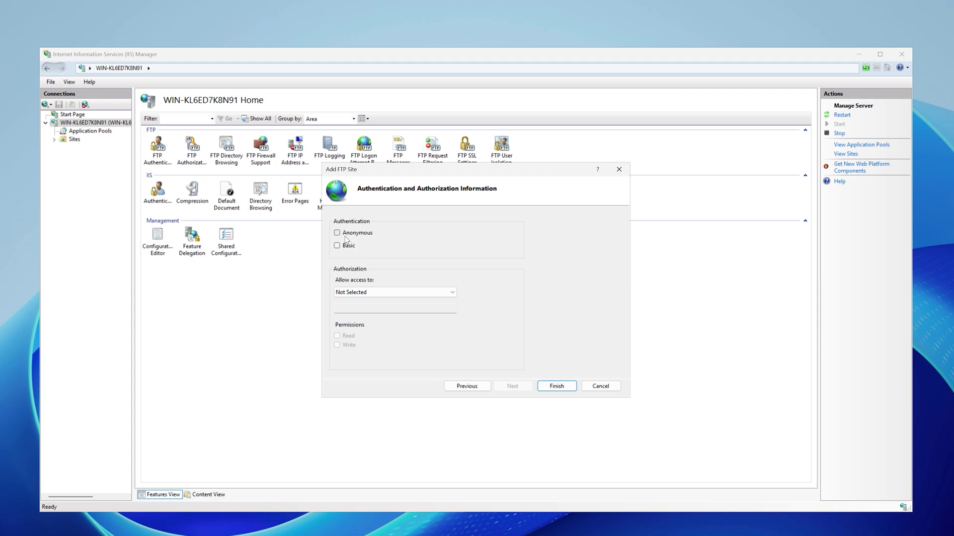
- Enable Basic authentication for the FTP site, then open Computer Management through Server Manager and minimize Server Manager
left_click(337, 247)
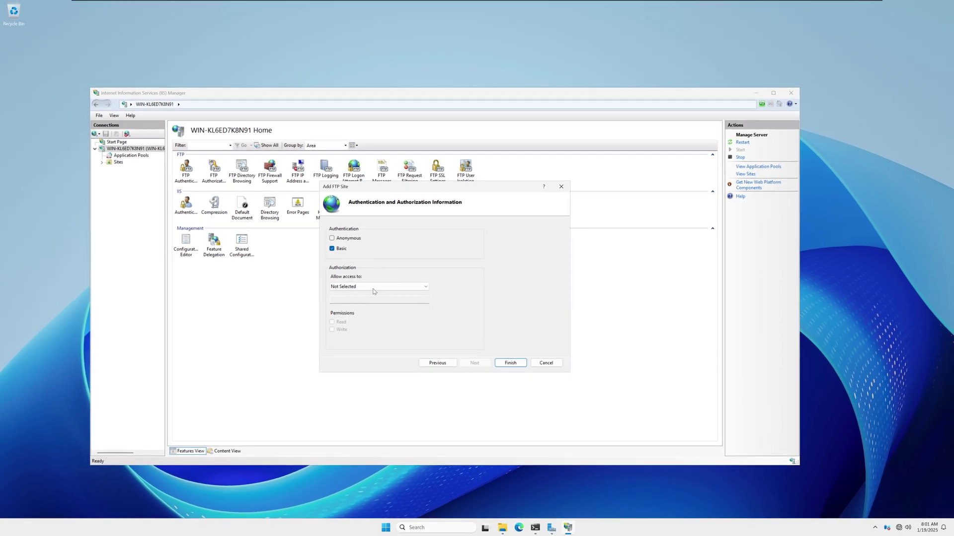
mouse_move(557, 527)
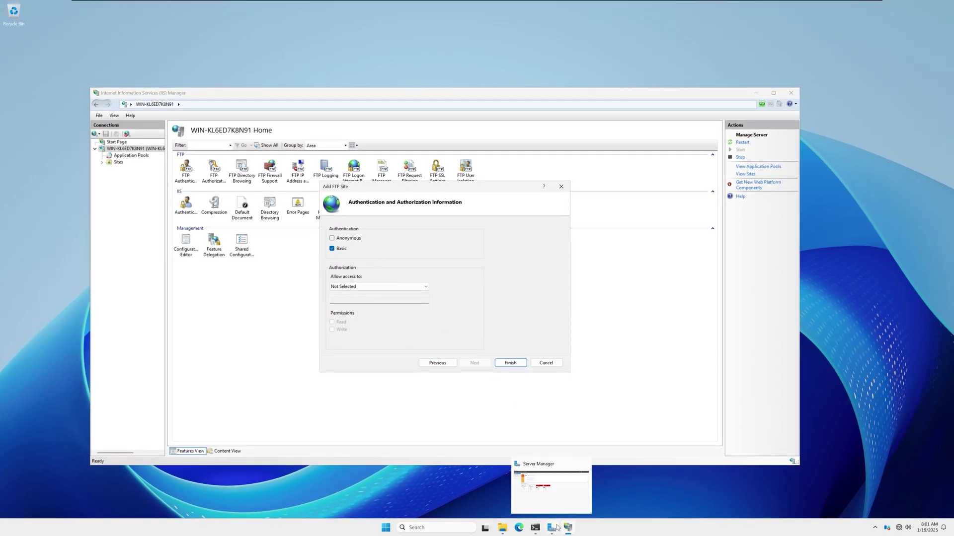
left_click(550, 488)
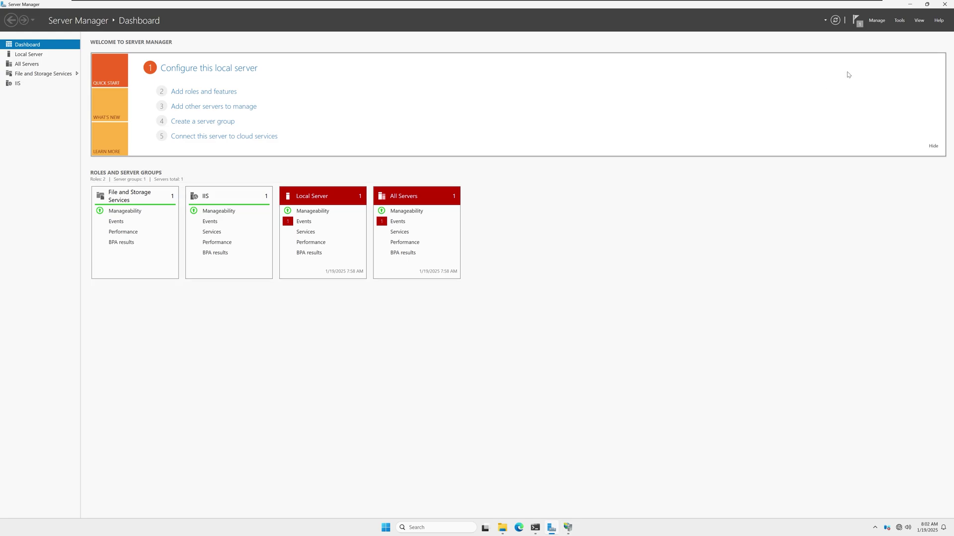
left_click(899, 21)
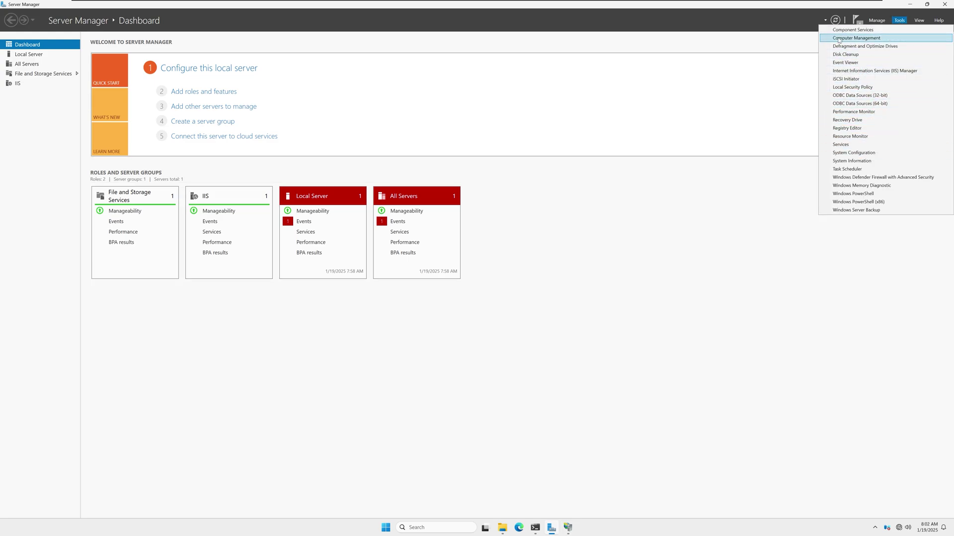
left_click(854, 38)
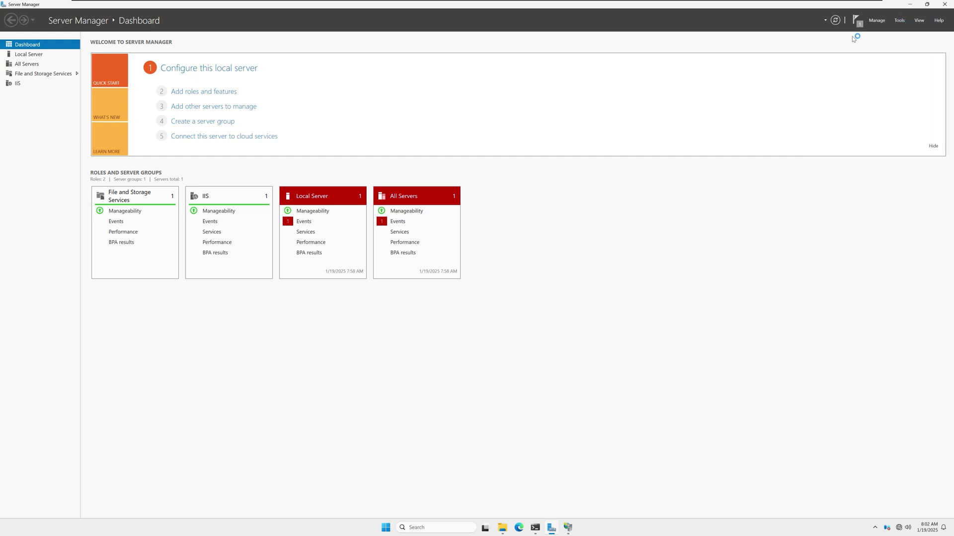
left_click(910, 4)
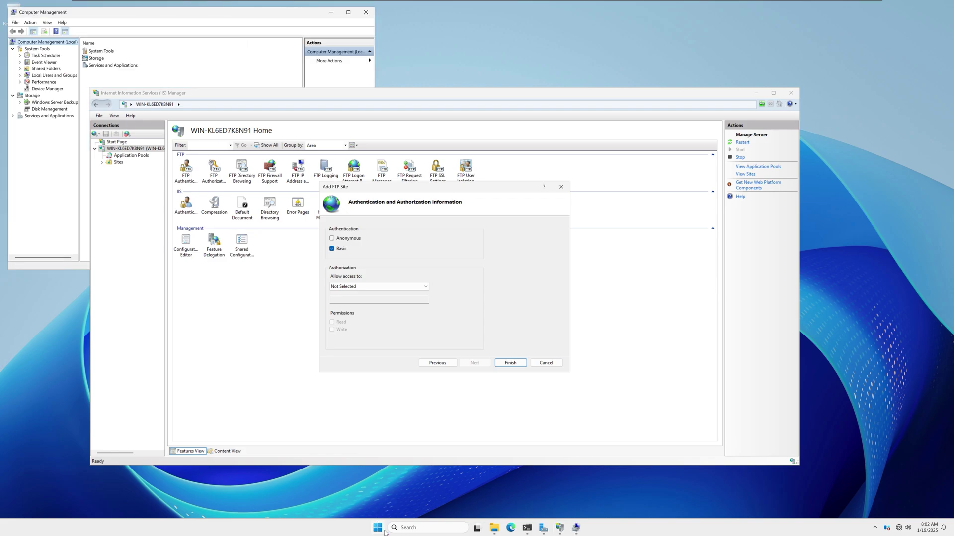
- Open Computer Management again and close the duplicate window so that only one remains
right_click(377, 528)
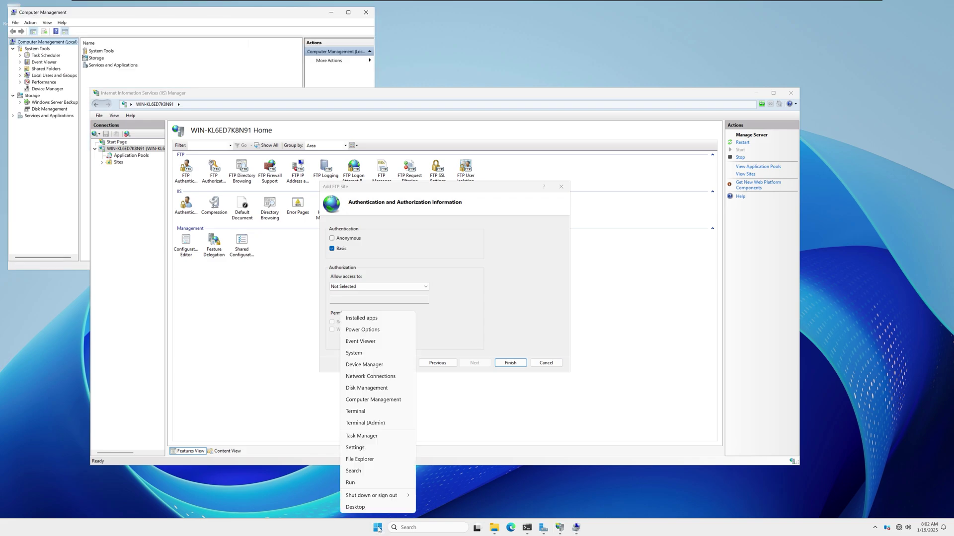
left_click(371, 401)
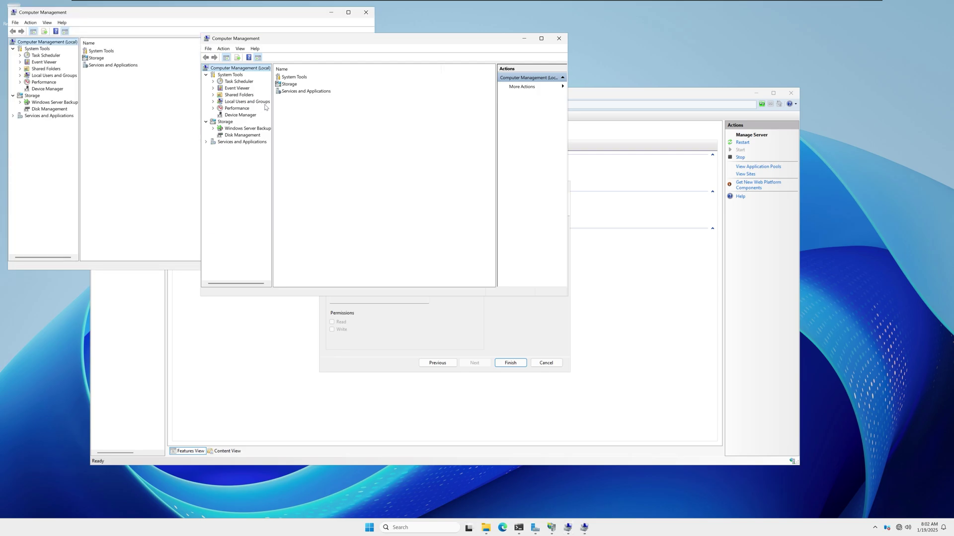
left_click(370, 17)
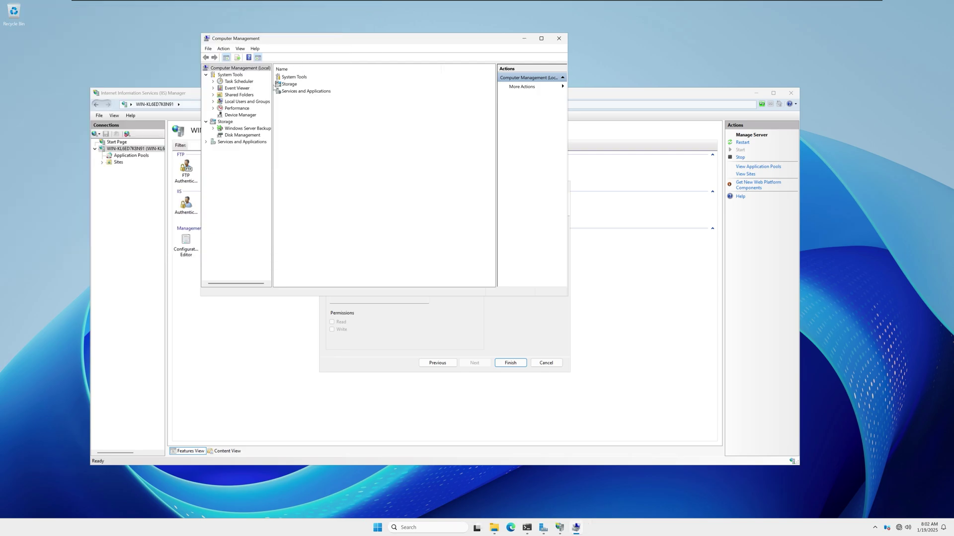
- Start a new user named ftp1 under Local Users and Groups, entering and confirming the account password
left_click(213, 102)
left_click(237, 109)
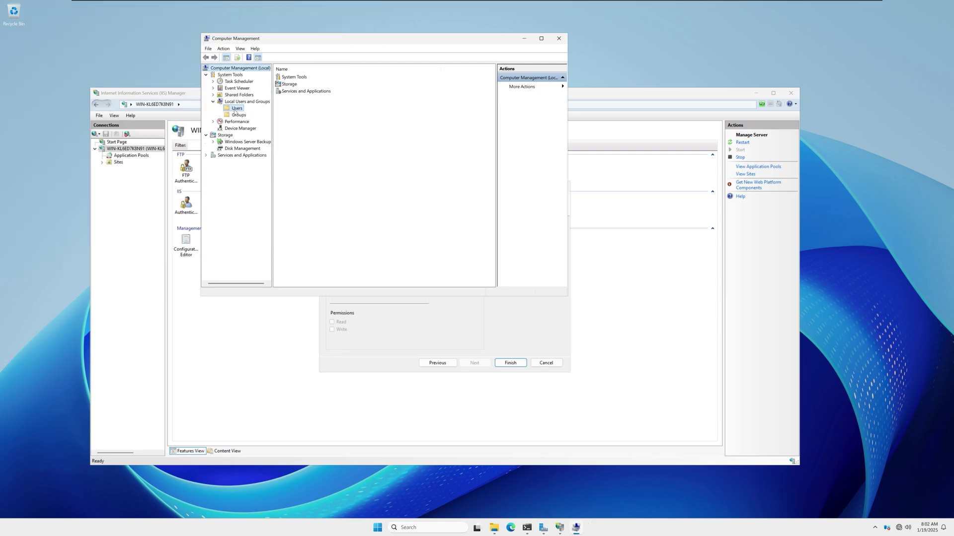
right_click(305, 116)
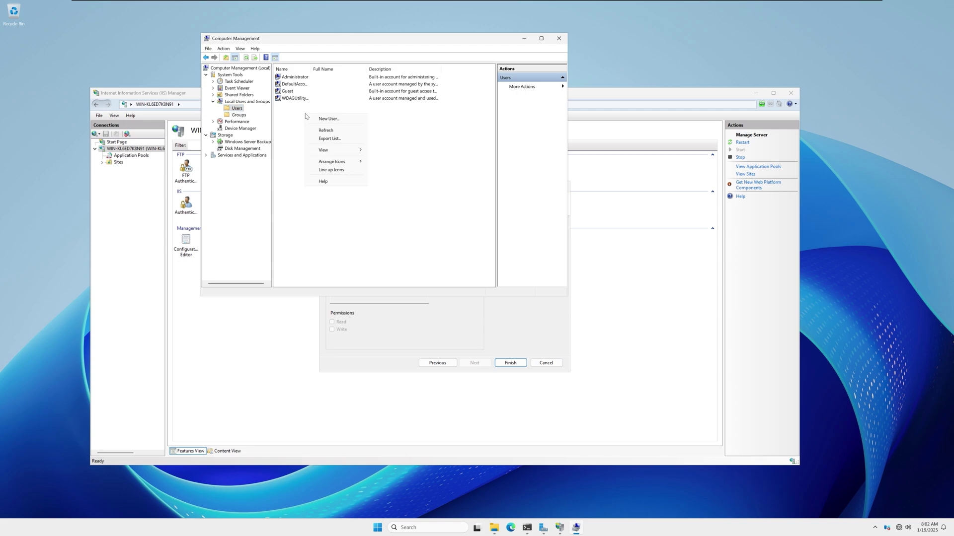
left_click(334, 120)
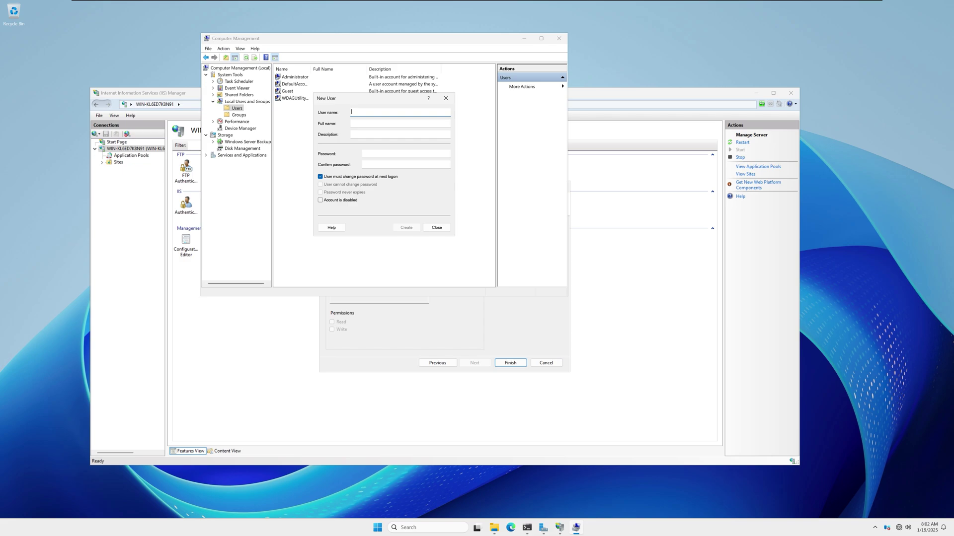
type("ftp1")
left_click(406, 154)
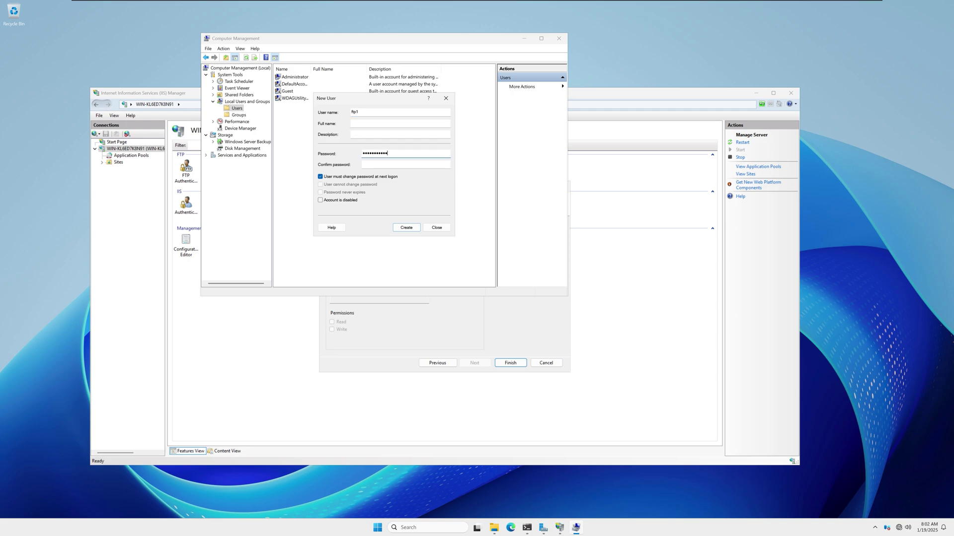
left_click(406, 164)
- Turn off the forced password change at next logon, set the password to never expire and create the user
left_click(321, 177)
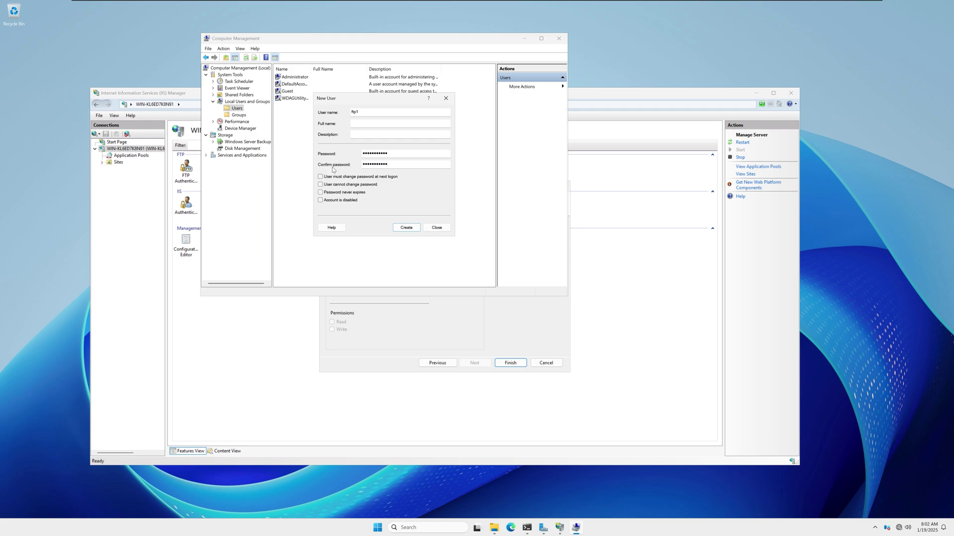
left_click(320, 192)
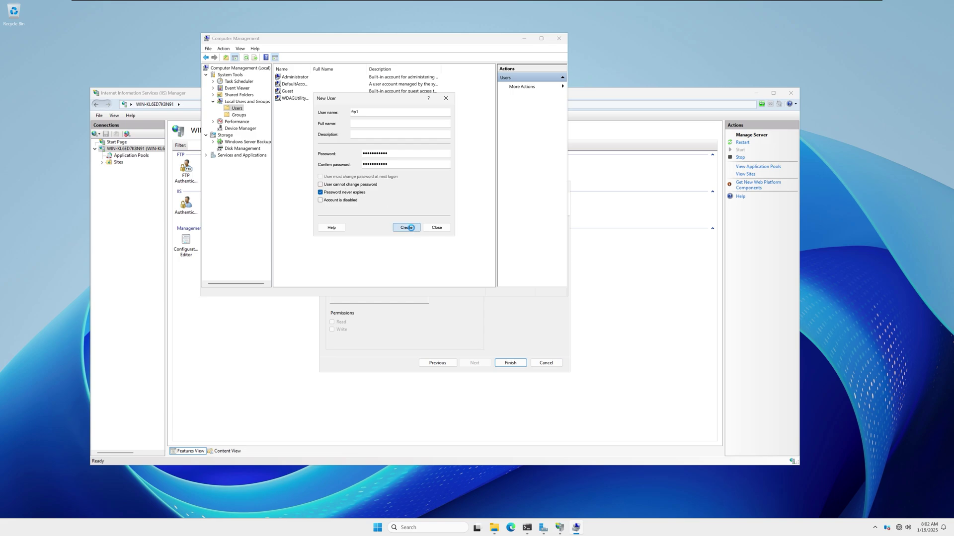
left_click(412, 229)
left_click(437, 228)
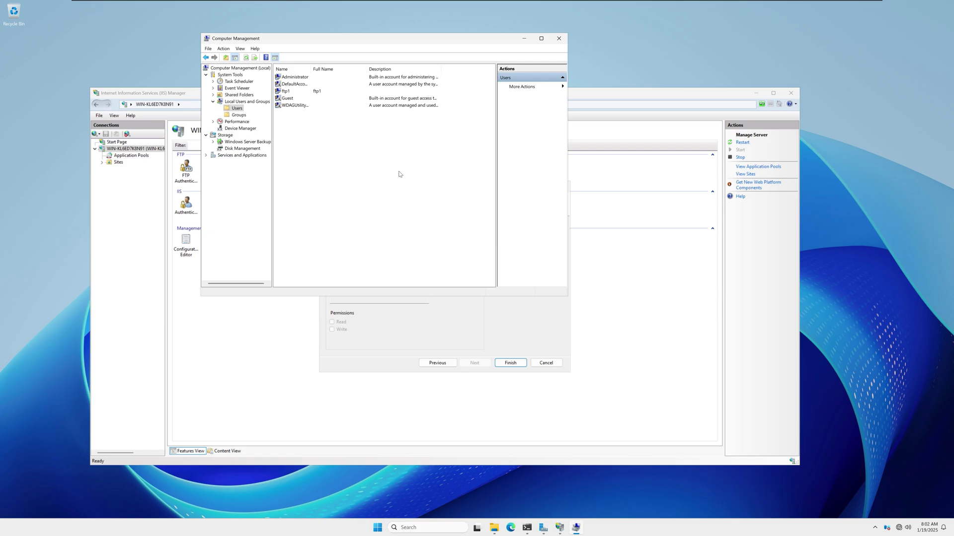
right_click(354, 134)
left_click(376, 151)
- Allow access to the FTP site for the specified user ftp1 with Read and Write permissions
left_click(445, 311)
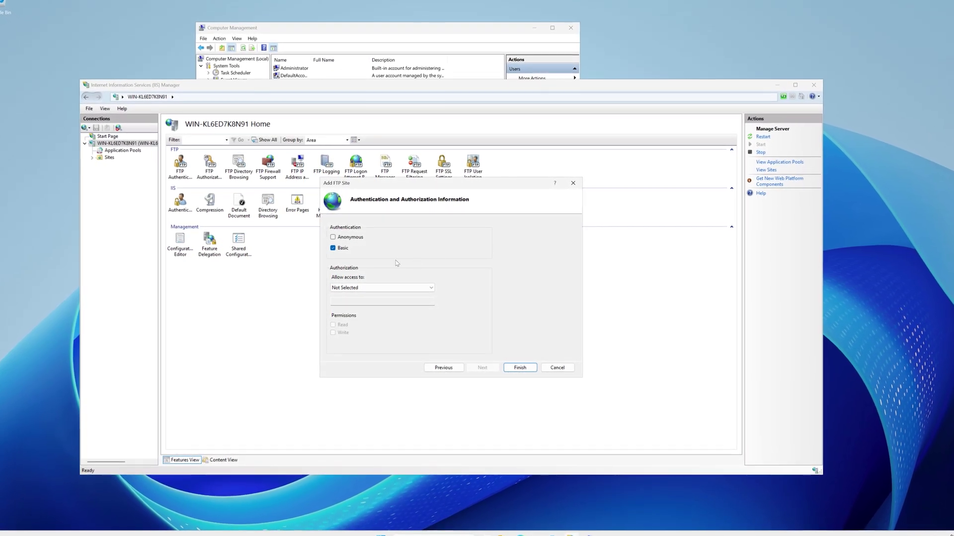
left_click(385, 284)
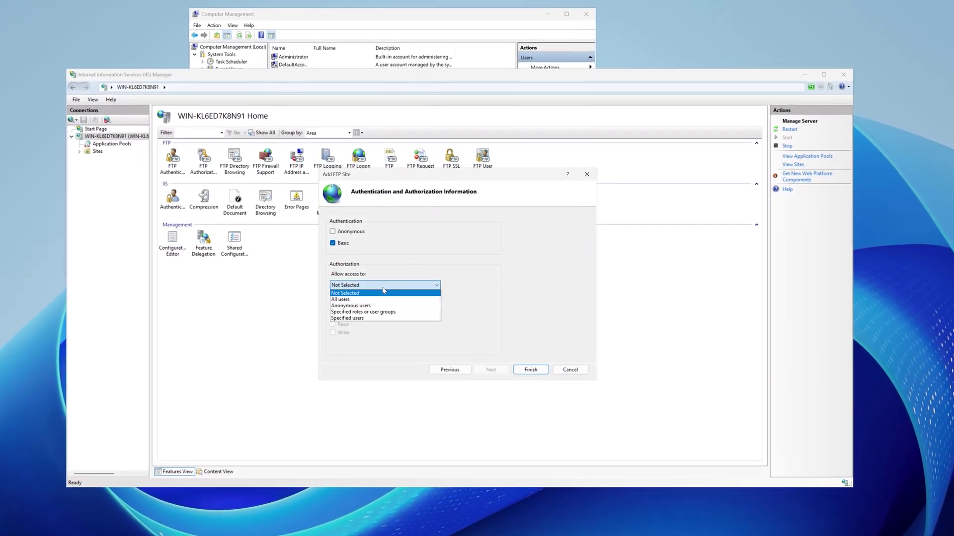
left_click(349, 321)
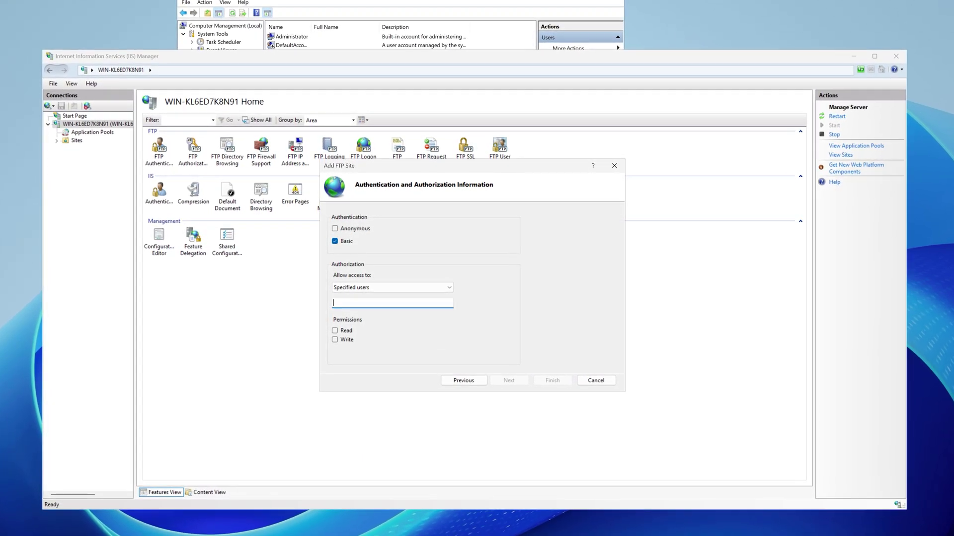
left_click(283, 48)
left_click(281, 53)
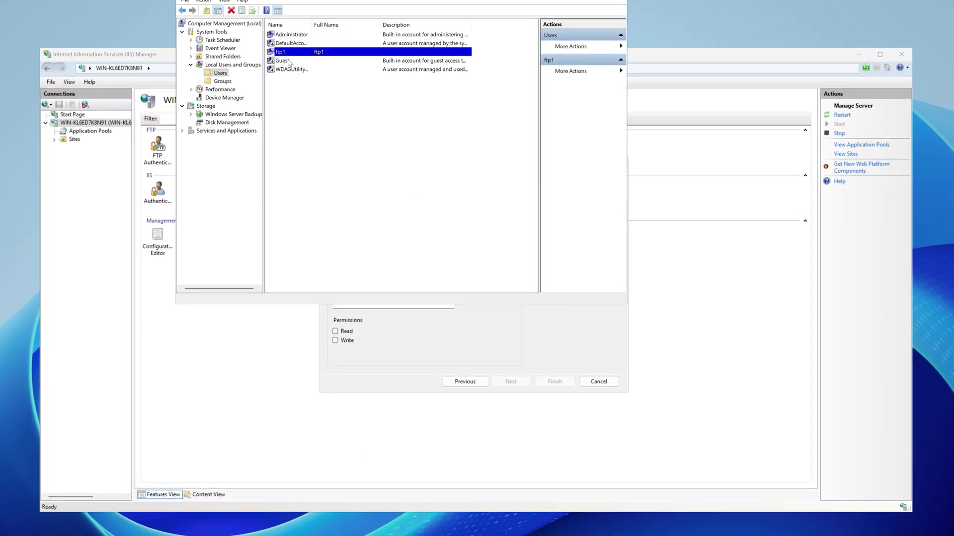
left_click(426, 317)
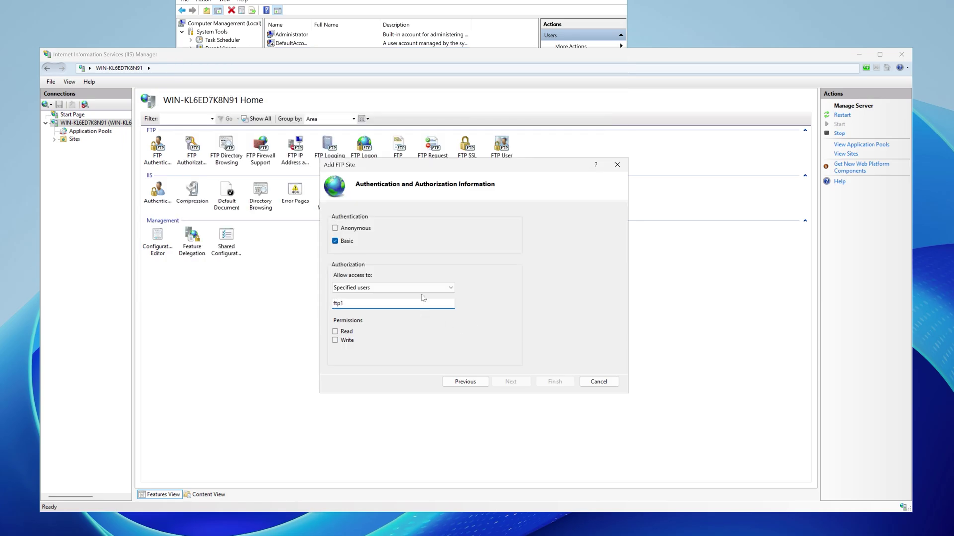
left_click(351, 332)
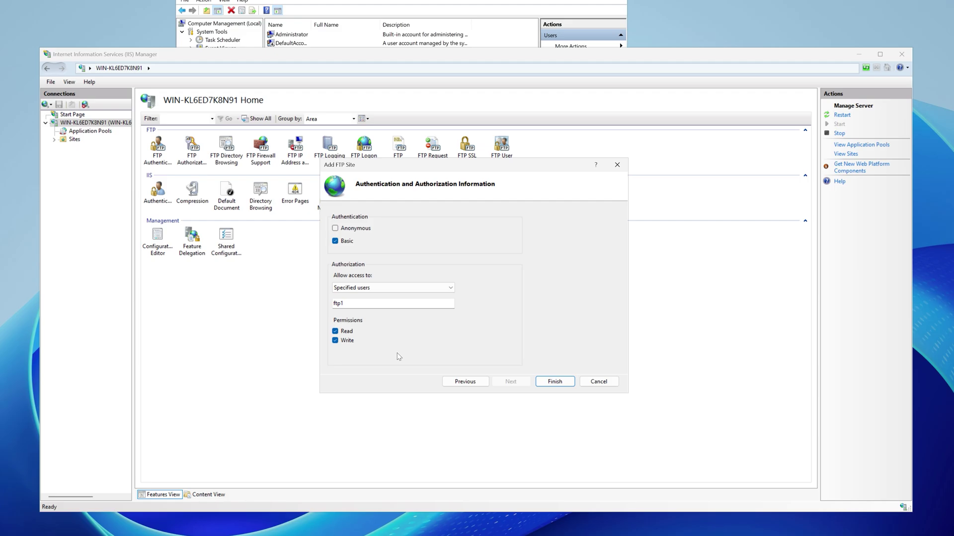
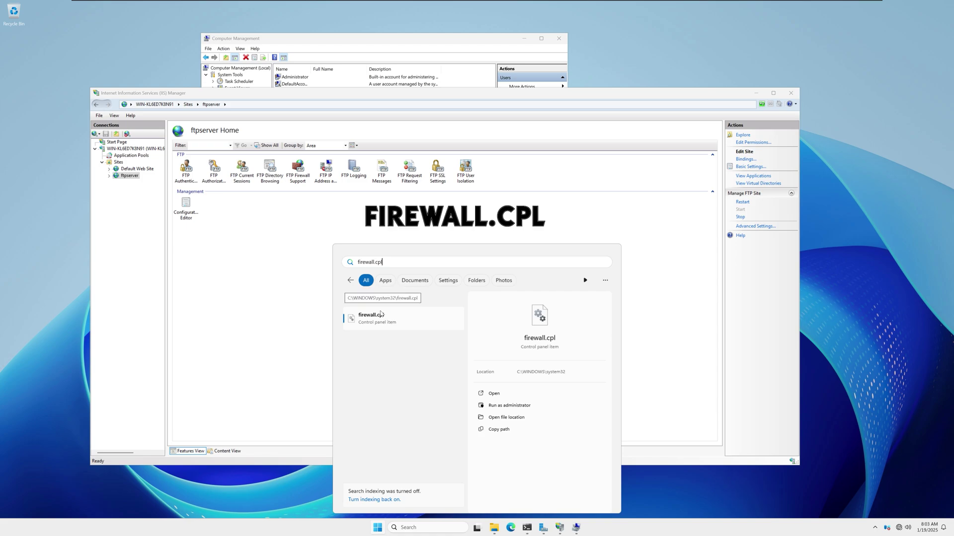
- Open firewall.cpl and show the Inbound Rules in Windows Defender Firewall with Advanced Security
left_click(381, 314)
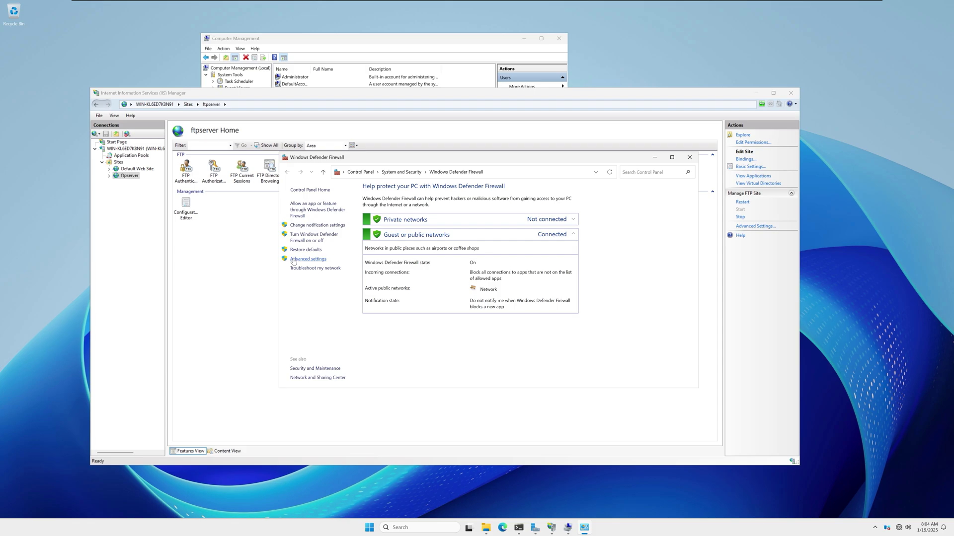
left_click(323, 259)
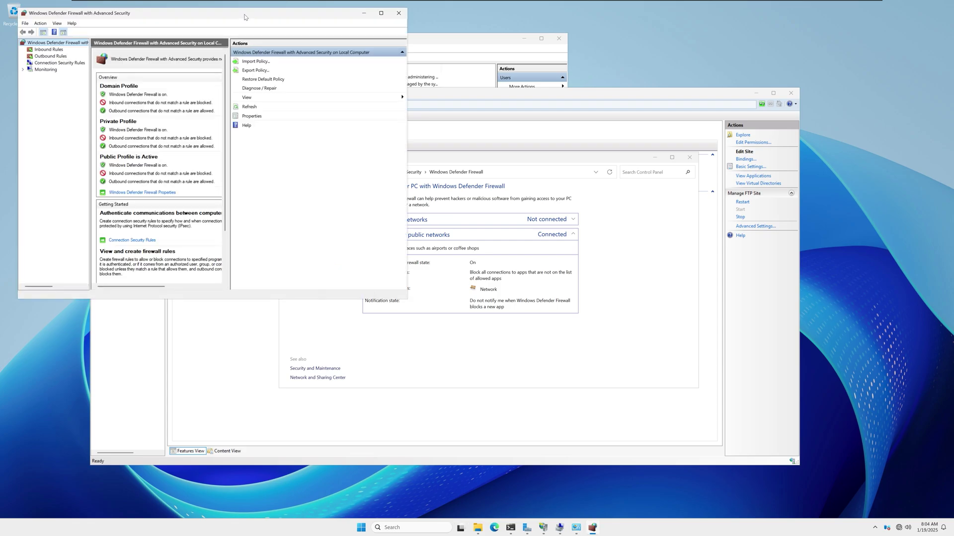
left_click_drag(246, 17, 528, 110)
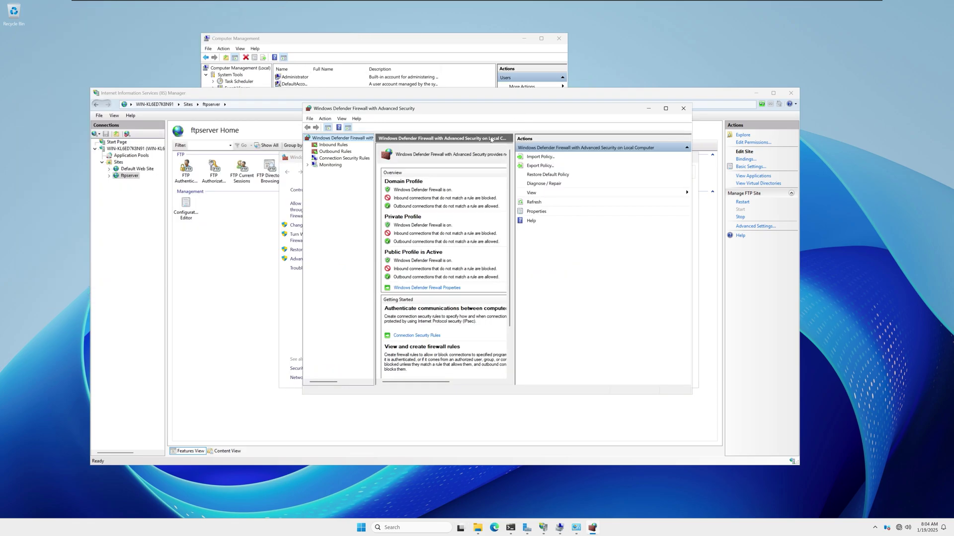
left_click(336, 145)
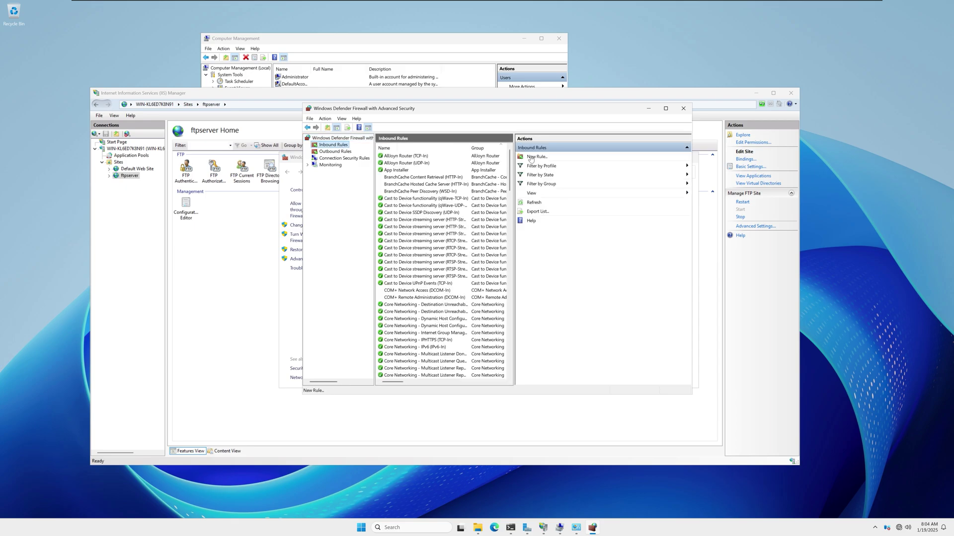
- Start a new inbound rule of type Port for TCP and enter 21 as the first specific local port
left_click(535, 158)
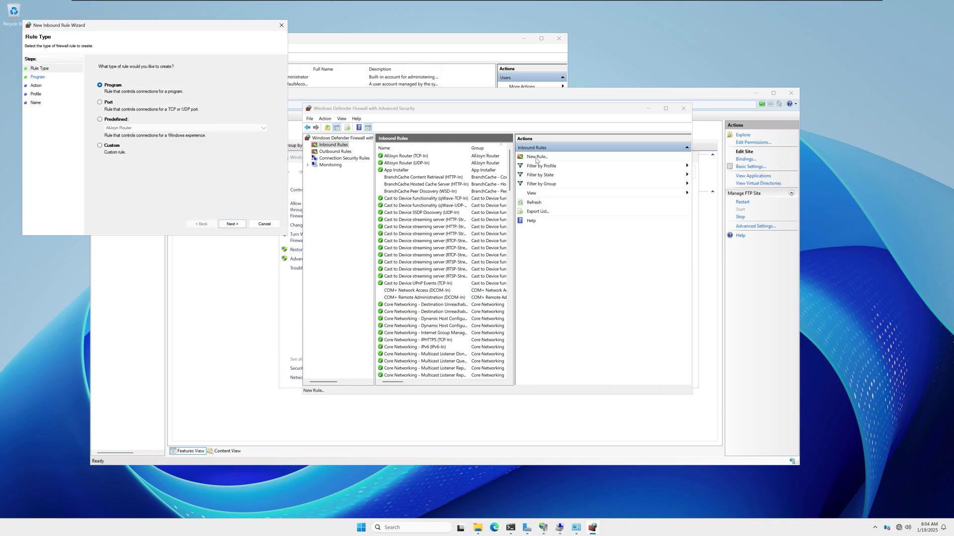
left_click_drag(226, 29, 500, 86)
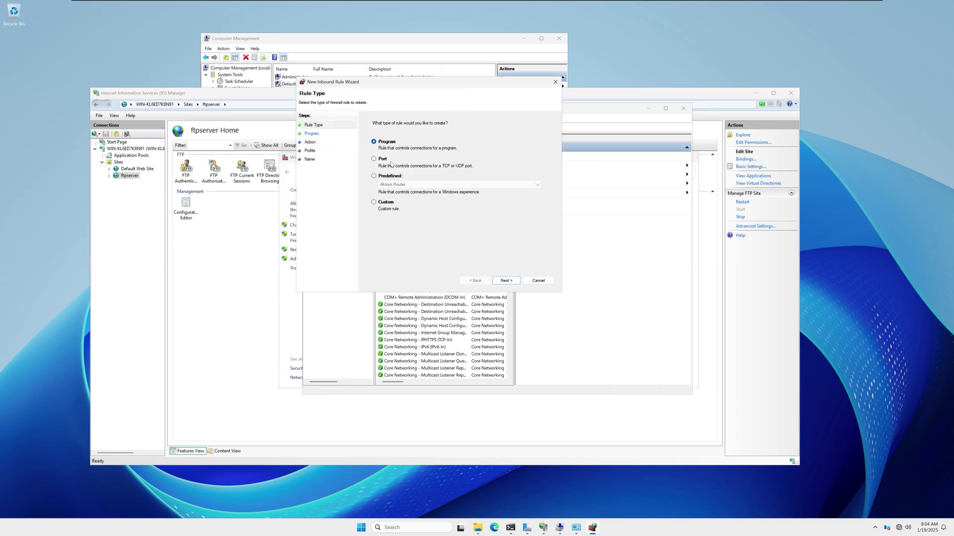
left_click(377, 161)
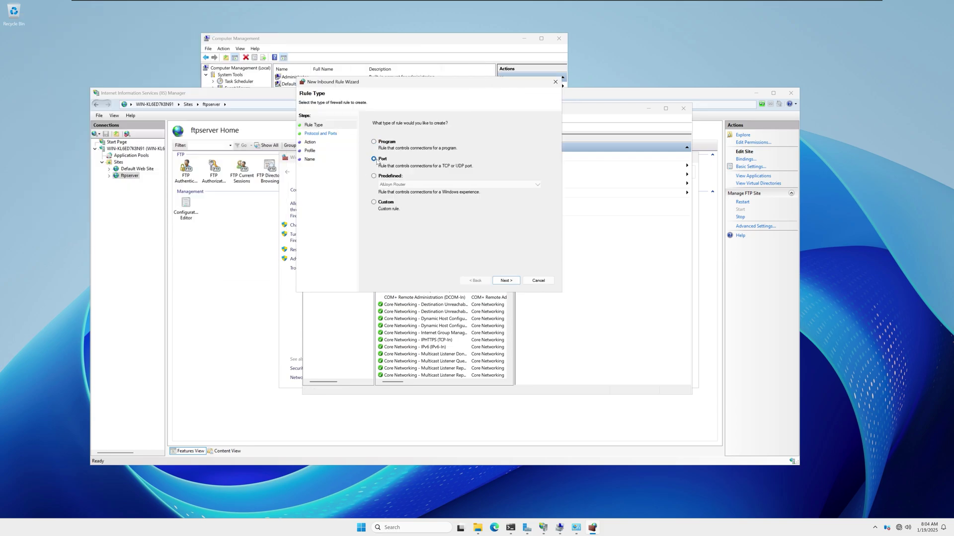
left_click(506, 281)
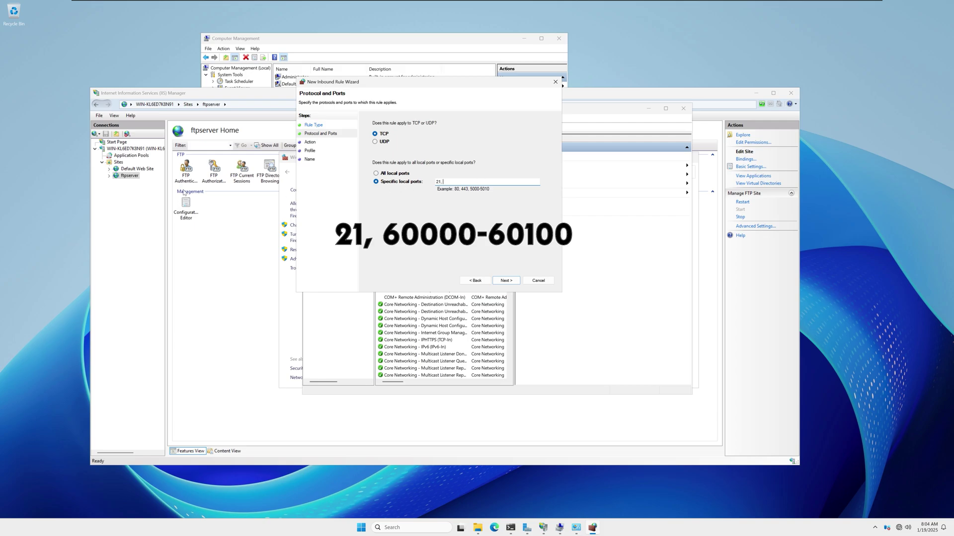
- Copy the data channel port range from the server's FTP Firewall Support in IIS Manager and return to the New Inbound Rule Wizard
left_click(131, 156)
left_click(131, 149)
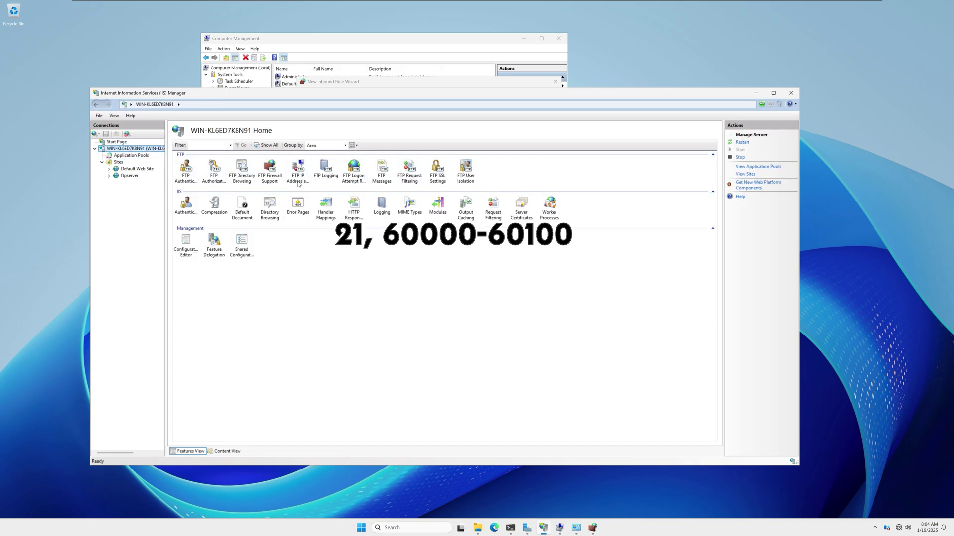
double_click(269, 179)
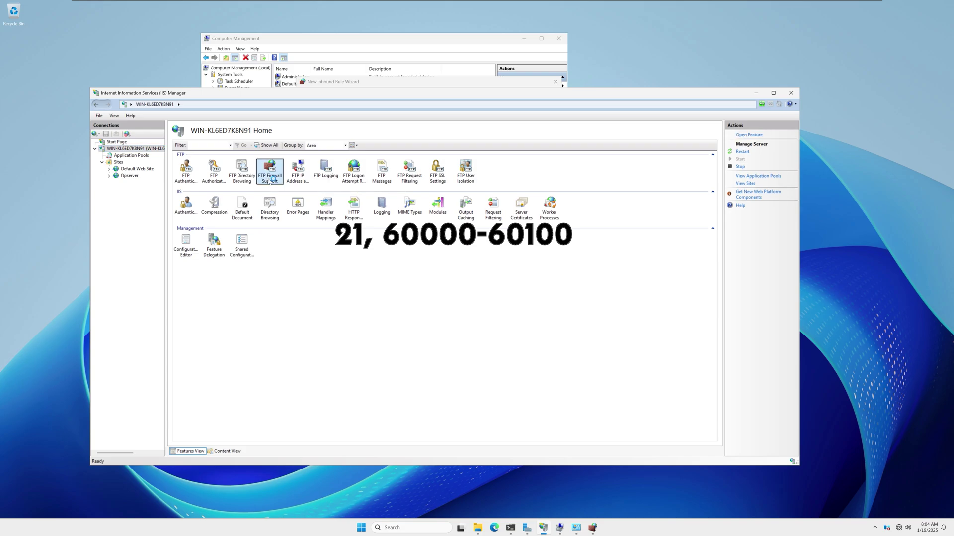
left_click_drag(198, 166, 174, 166)
key("ctrl+c")
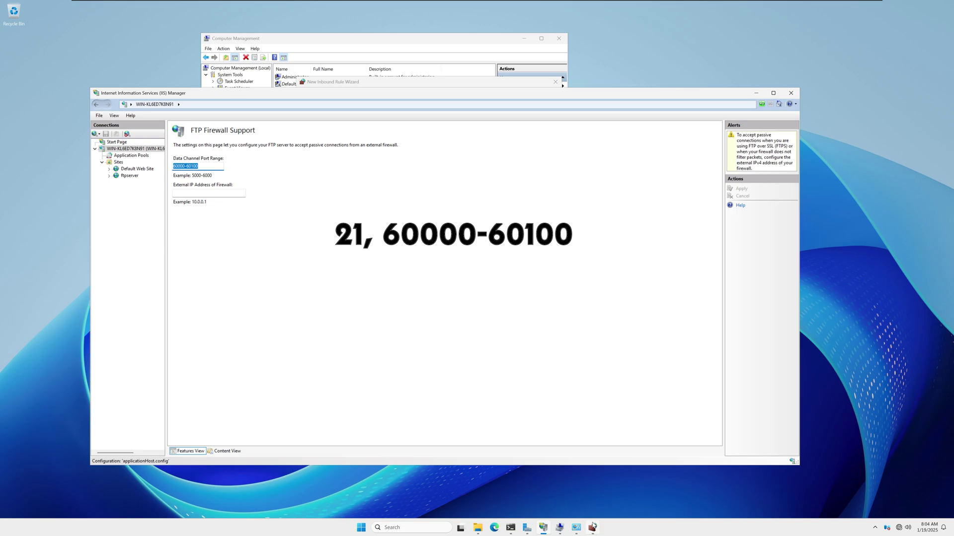
left_click(592, 528)
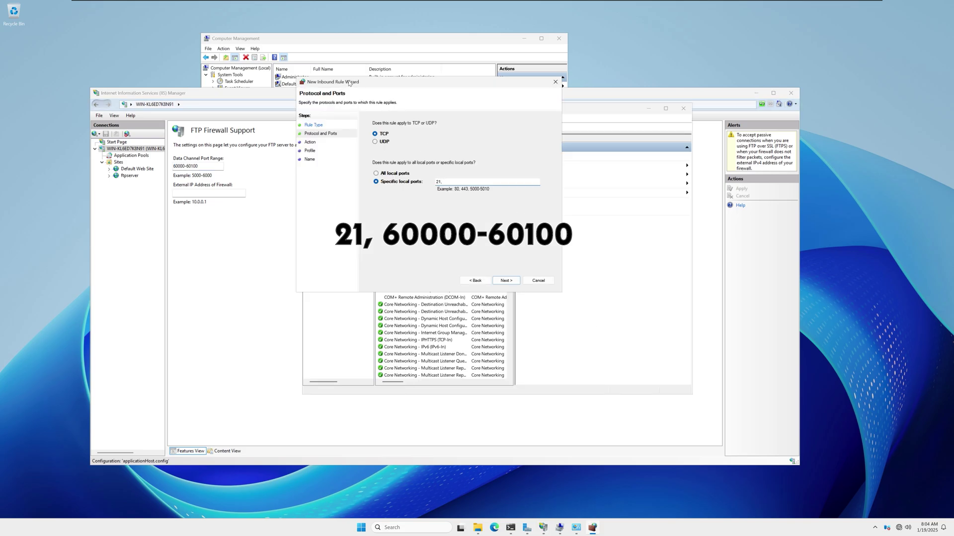
key("ctrl+v")
left_click_drag(444, 181, 467, 182)
left_click(468, 182)
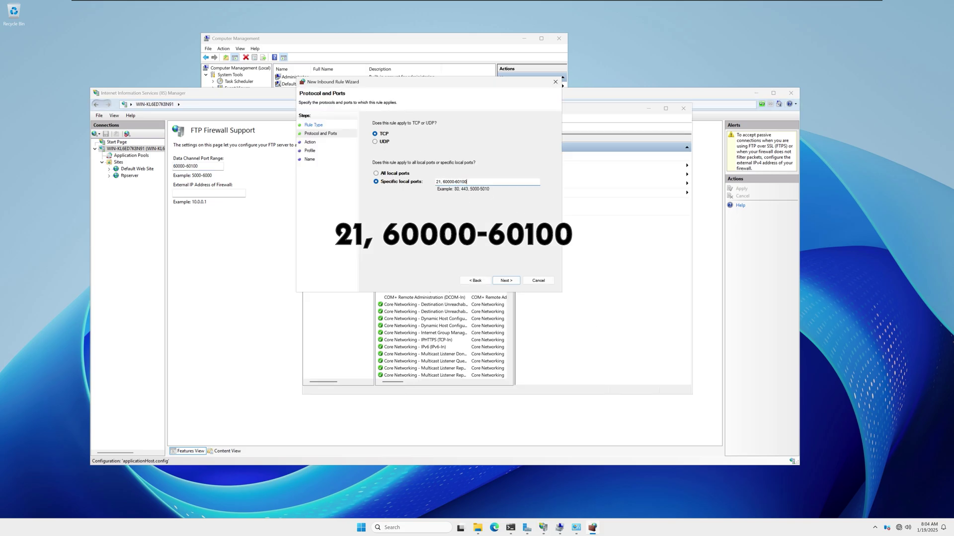
left_click(509, 282)
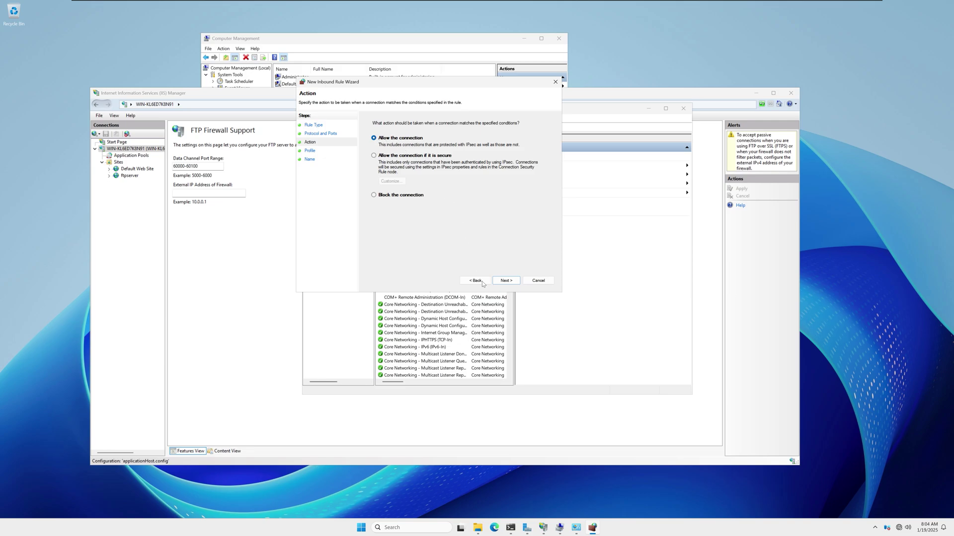
- Allow the connection on all profiles, finish the inbound rule with the name ftp, and close IIS Manager
left_click(510, 282)
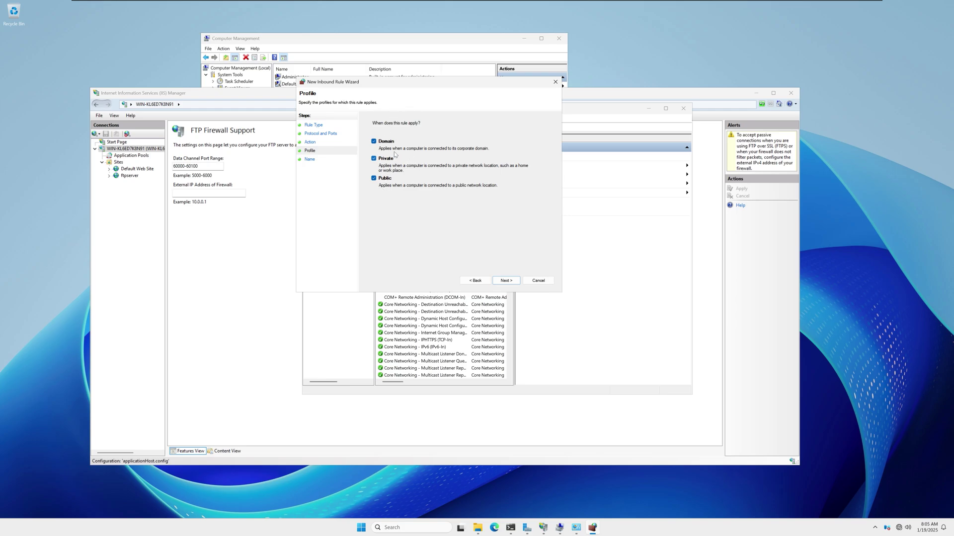
left_click(506, 281)
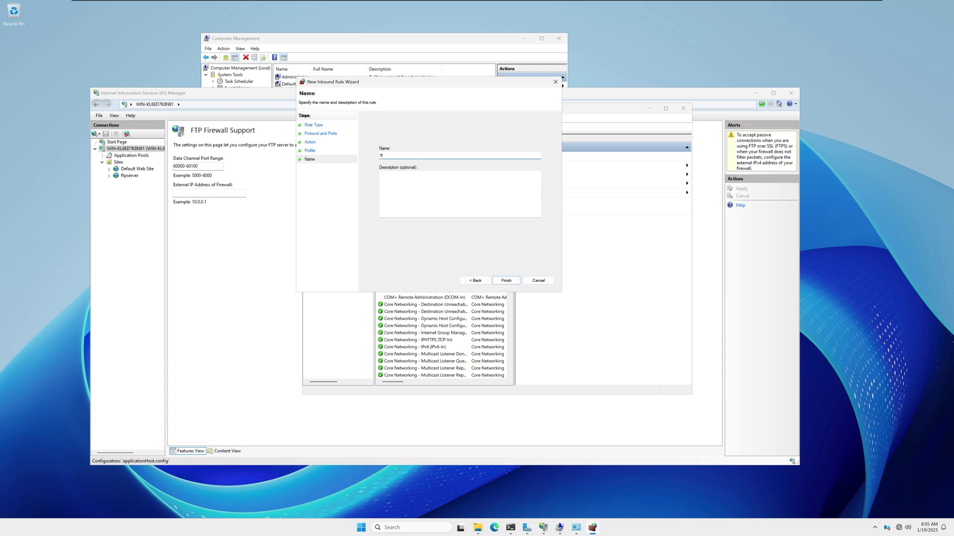
left_click(506, 280)
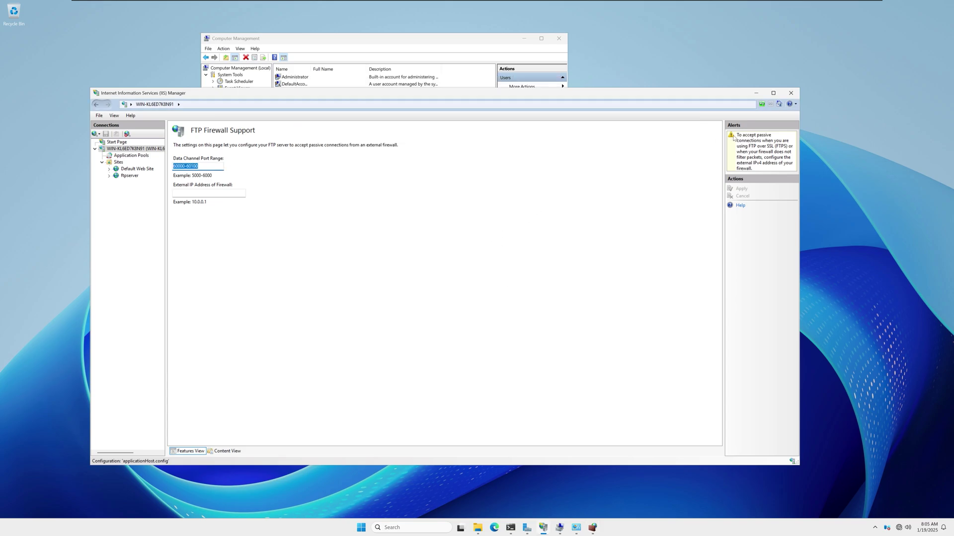
left_click(790, 93)
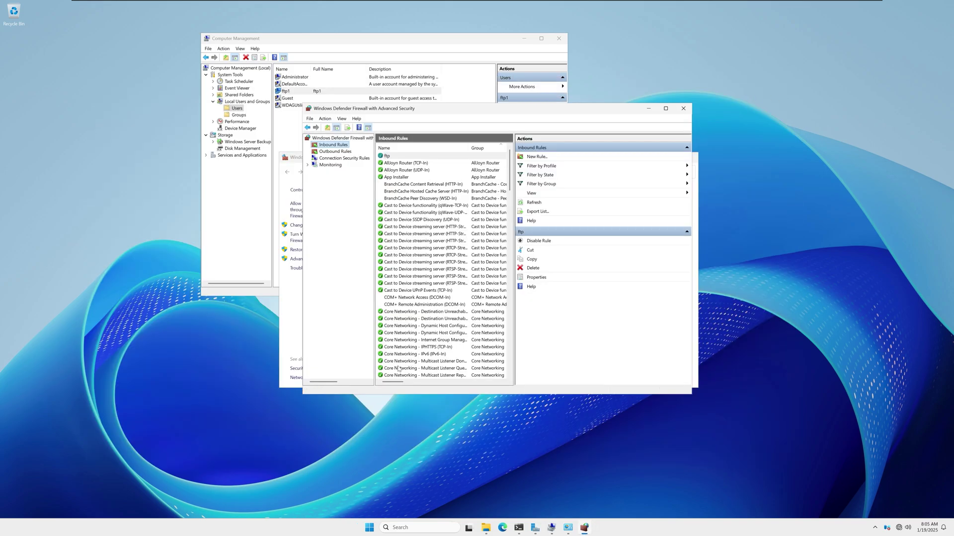
left_click(368, 529)
type("services.msc")
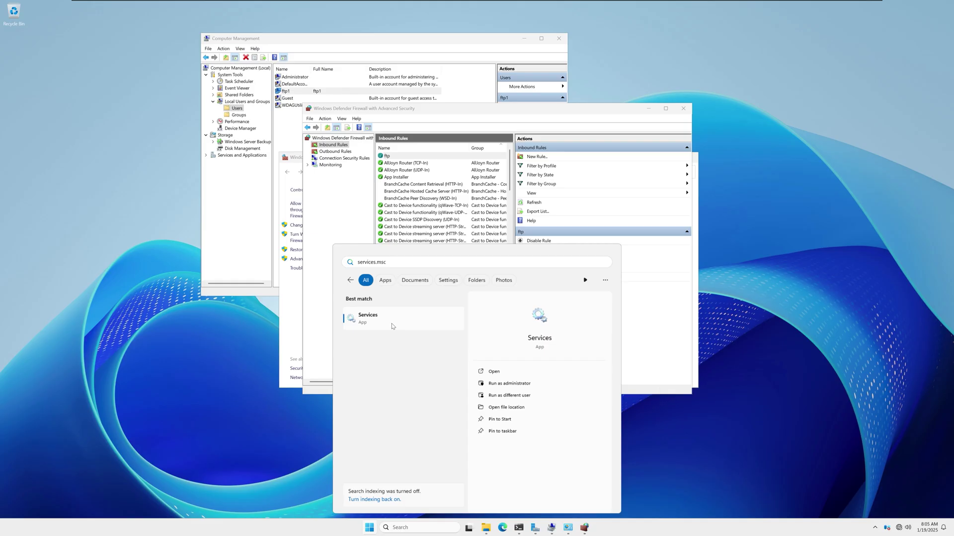
left_click(285, 435)
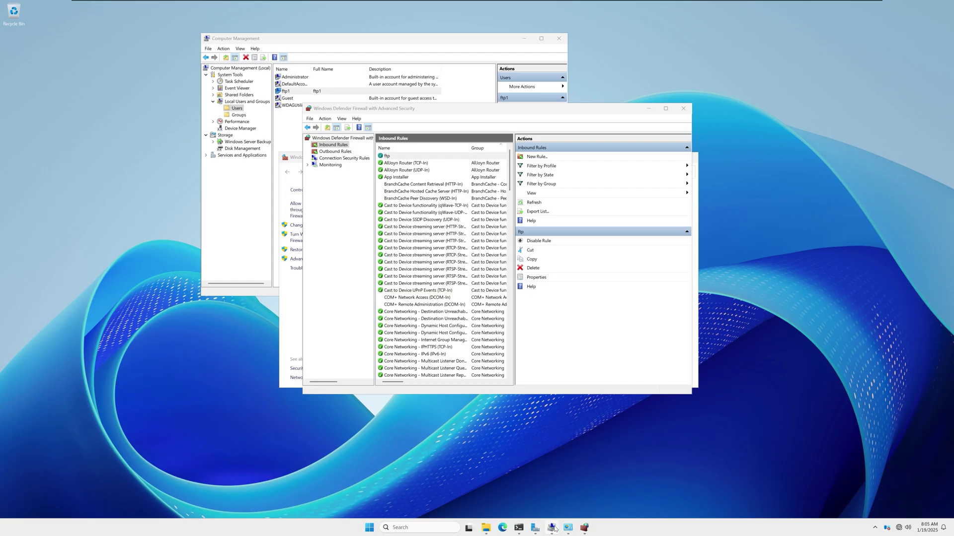
- Open the Services console from Server Manager's tools and enlarge its window to show more of the service list
left_click(535, 528)
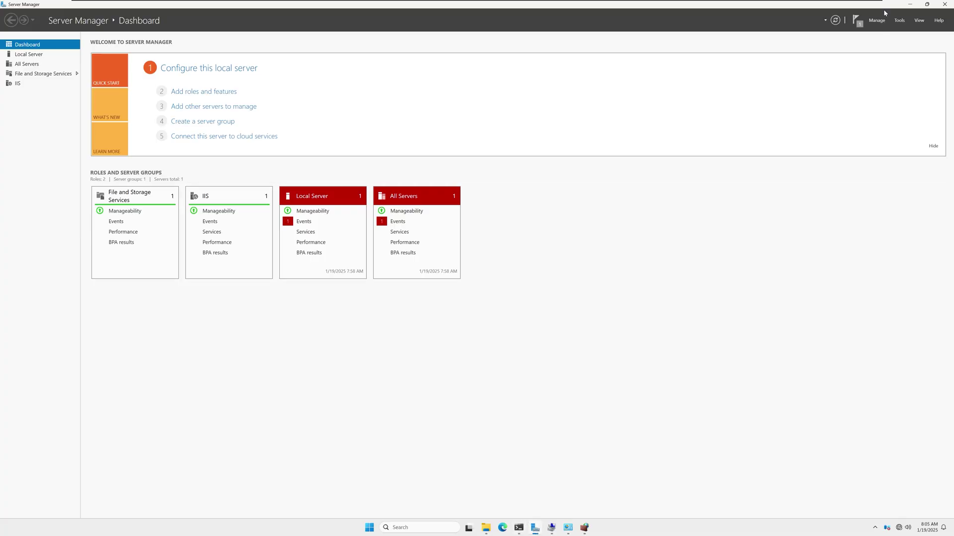
left_click(900, 21)
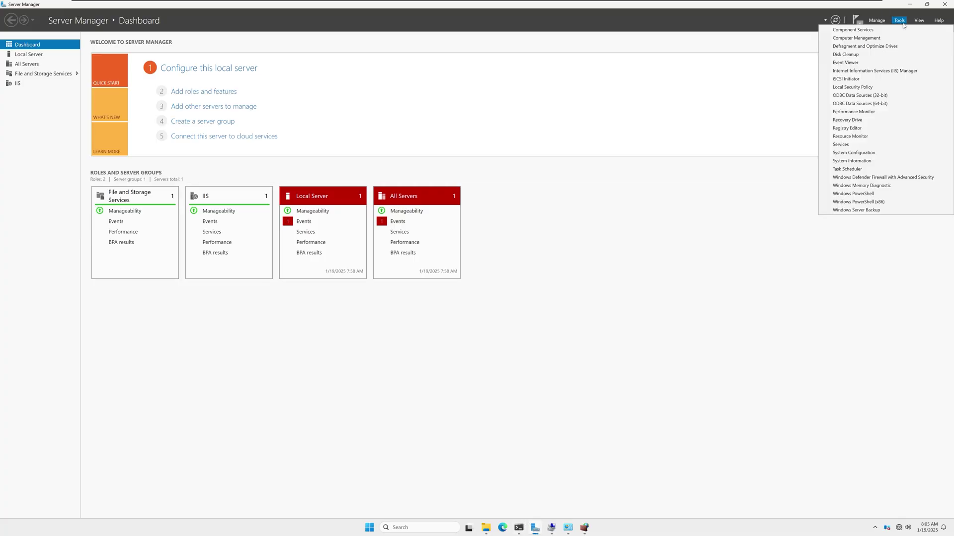
left_click(850, 145)
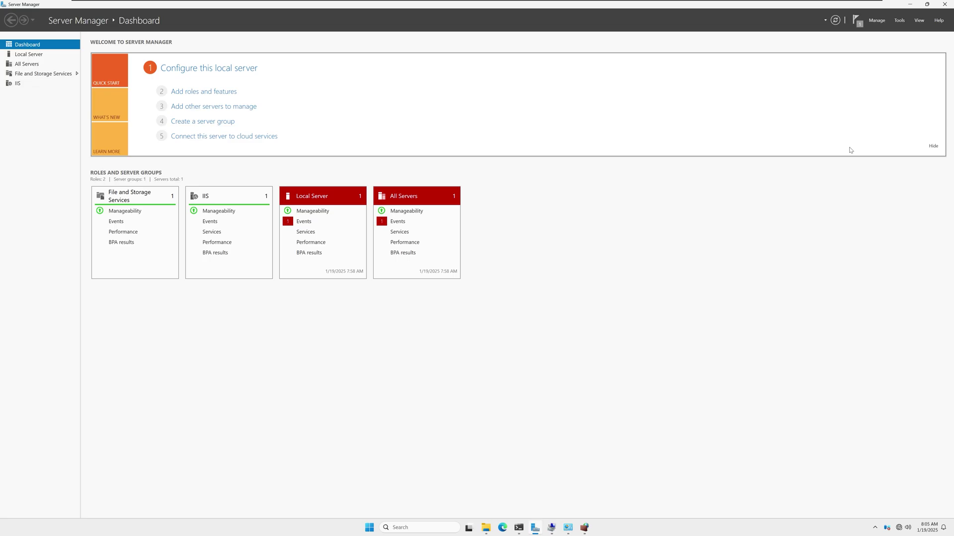
left_click(908, 5)
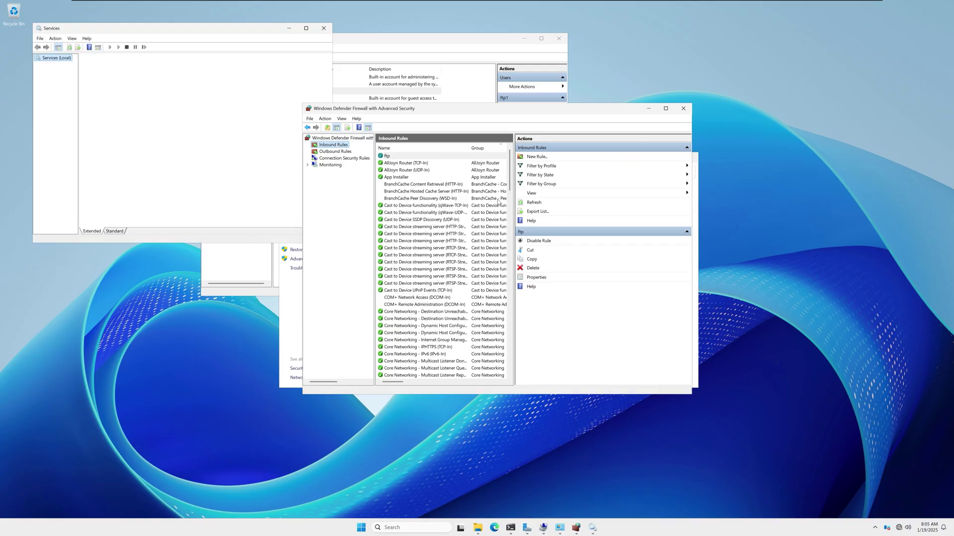
left_click_drag(174, 31, 348, 86)
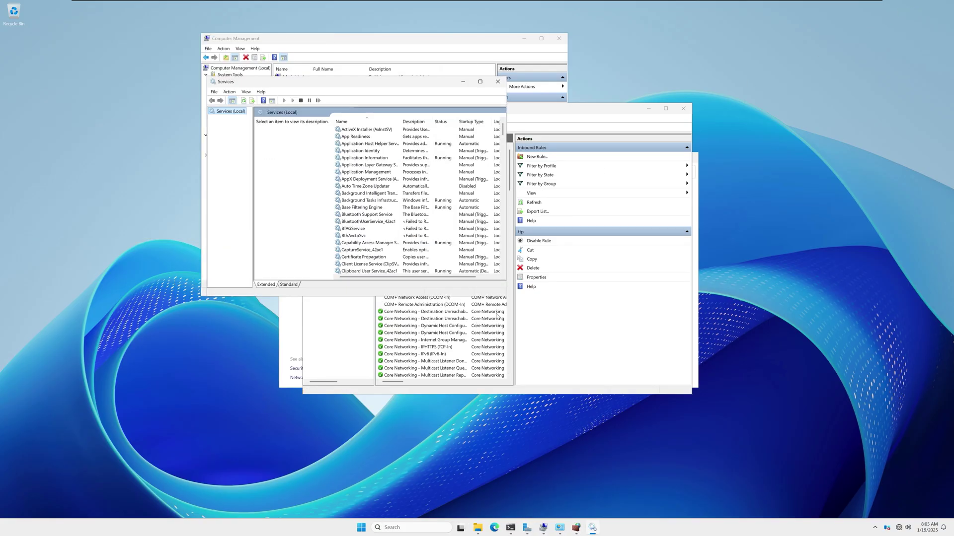
left_click_drag(506, 296, 706, 416)
- Restart the Microsoft FTP Service
left_click(406, 215)
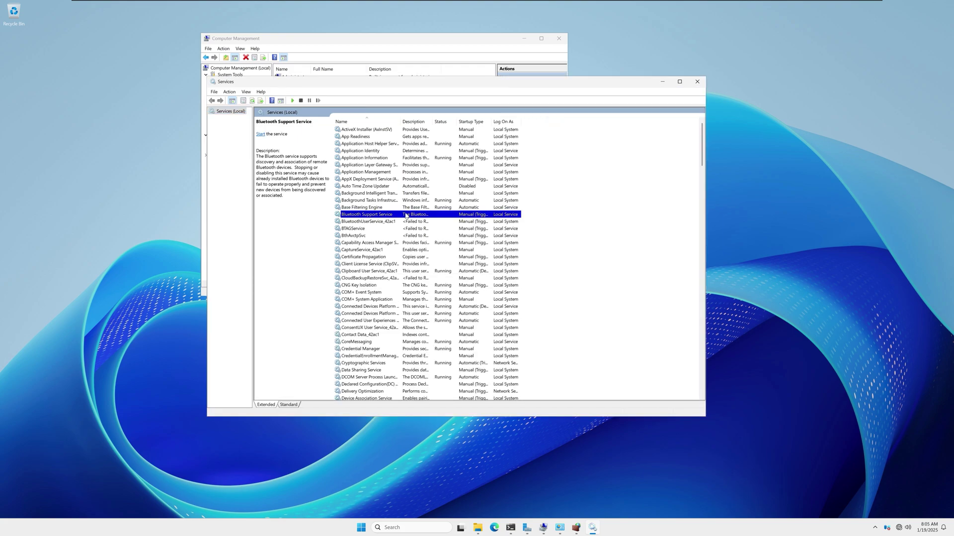
type("mi")
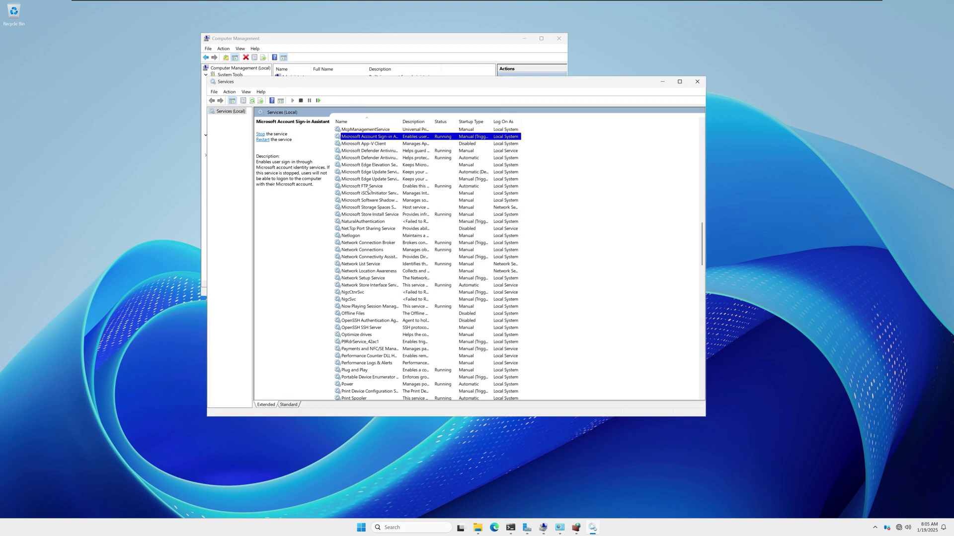
left_click(368, 187)
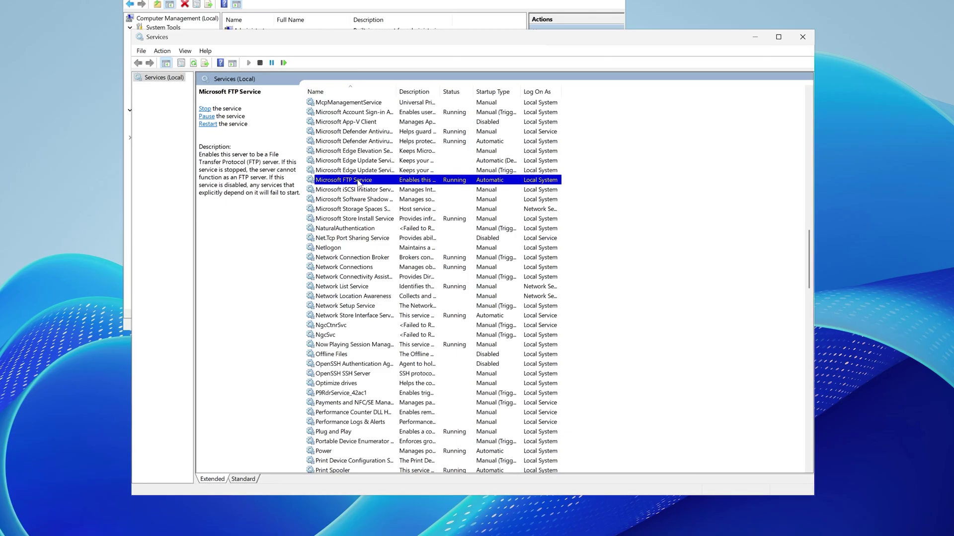
right_click(372, 186)
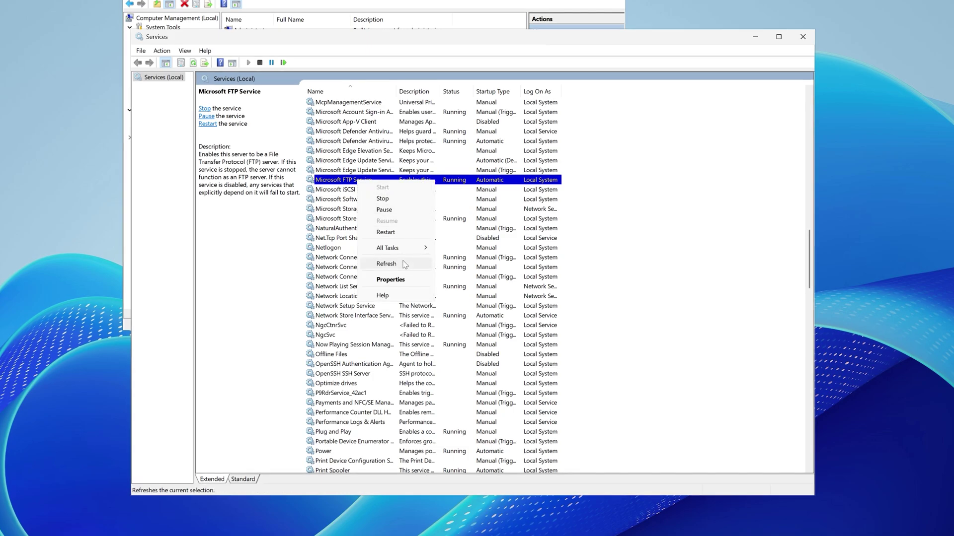
left_click(402, 233)
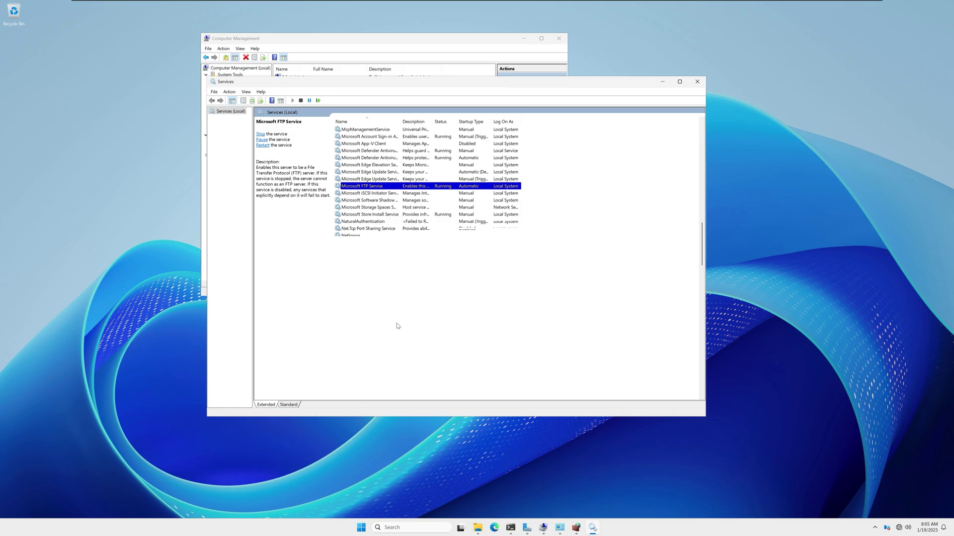
- Switch to Command Prompt and check the server's IPv4 address in the ipconfig output
left_click(510, 527)
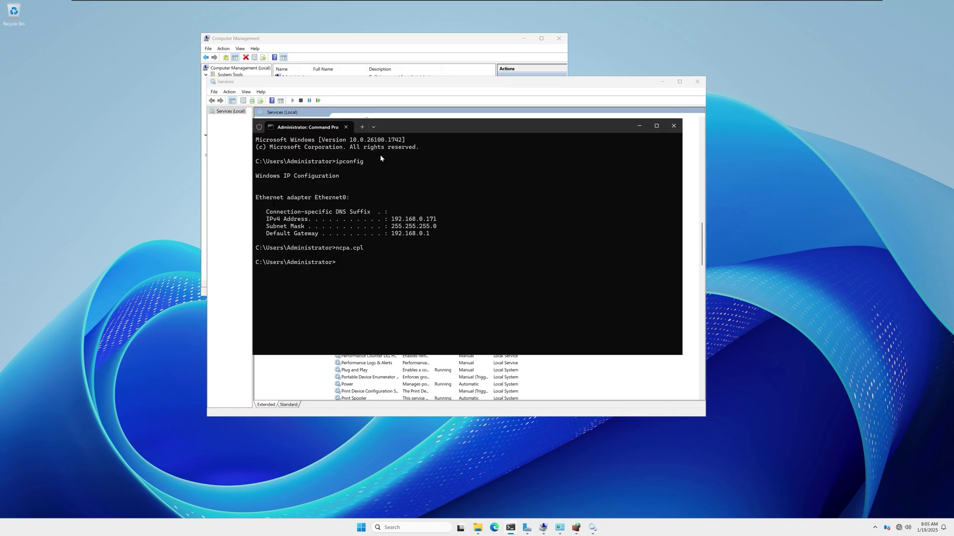
left_click_drag(407, 127, 453, 138)
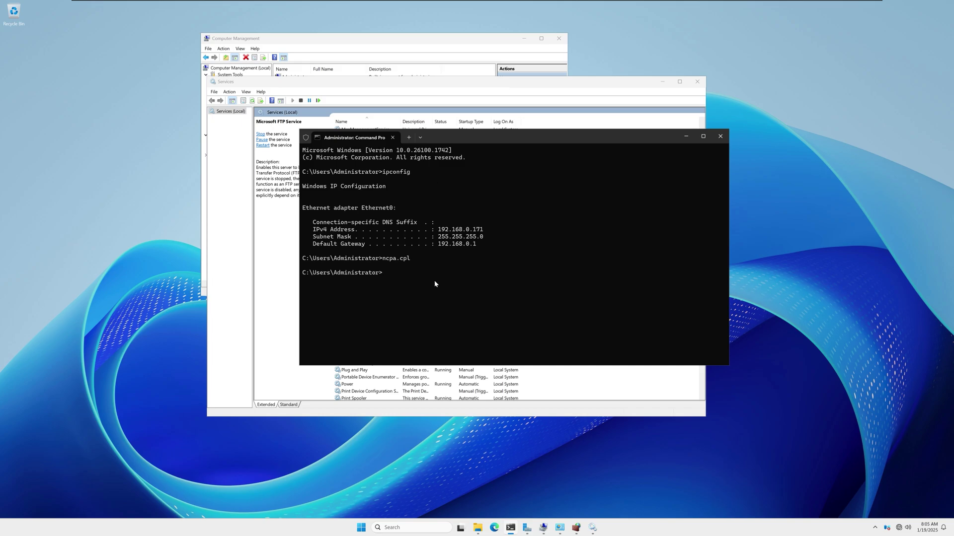
left_click_drag(485, 230, 435, 232)
left_click(482, 234)
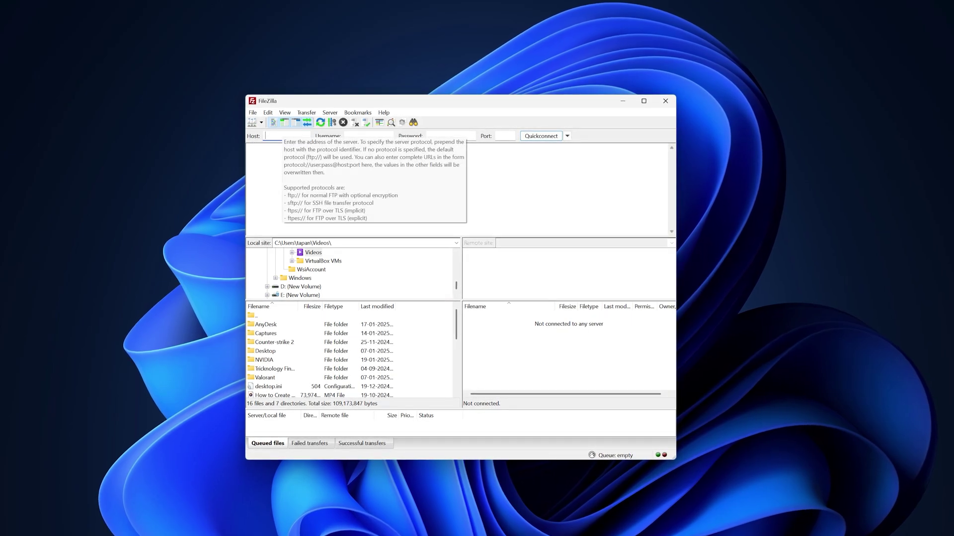
key("Tab")
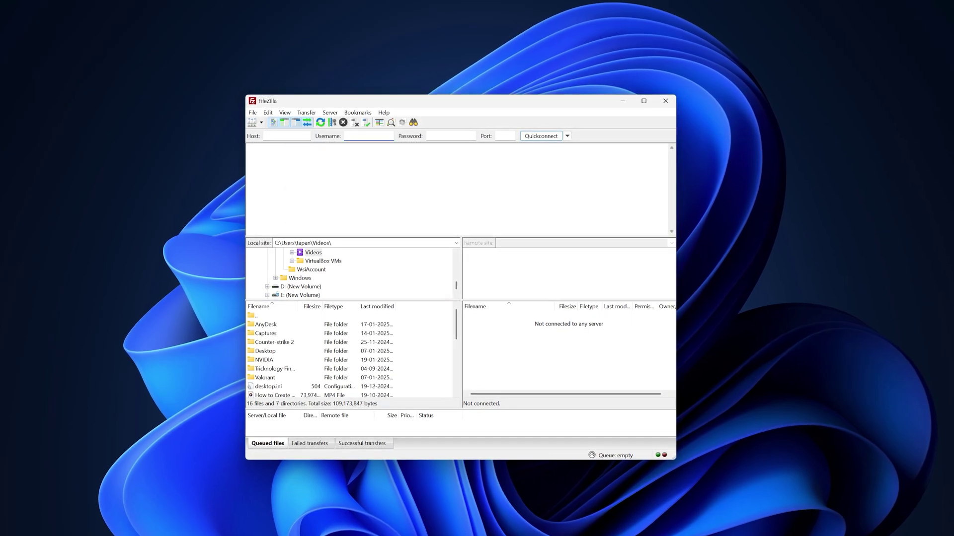
key("Tab")
key("Tab")
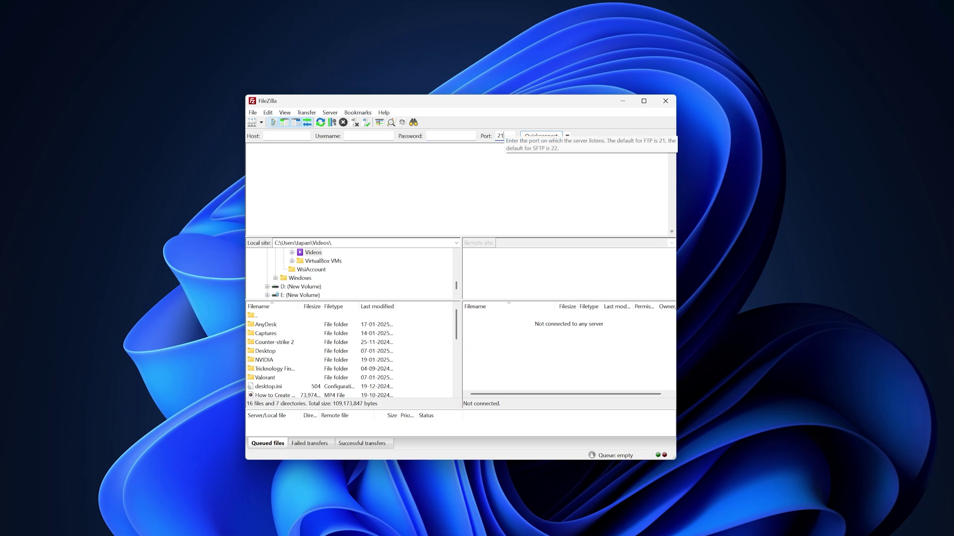
type("21")
key("BackSpace")
key("BackSpace")
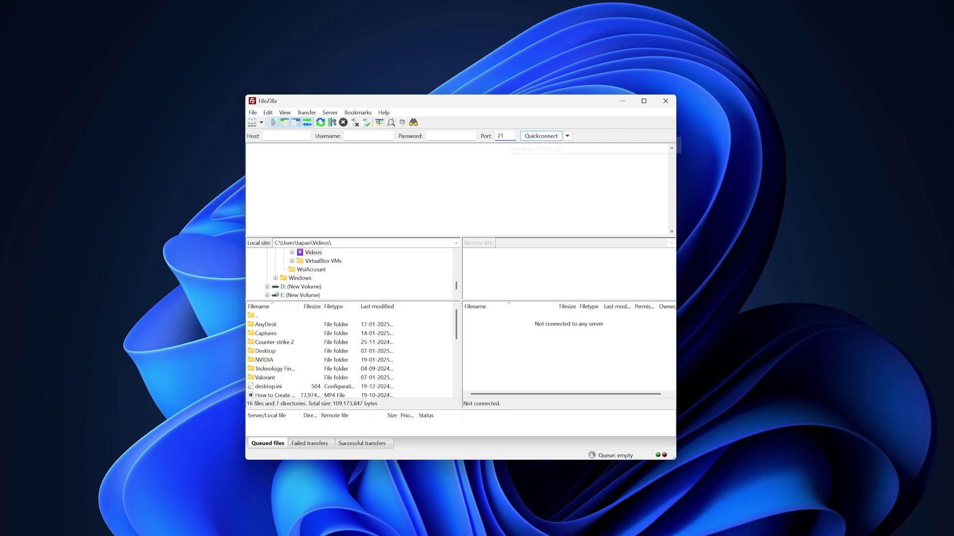
- Create a new site entry named 192.168.0.171 in FileZilla's Site Manager
left_click(252, 123)
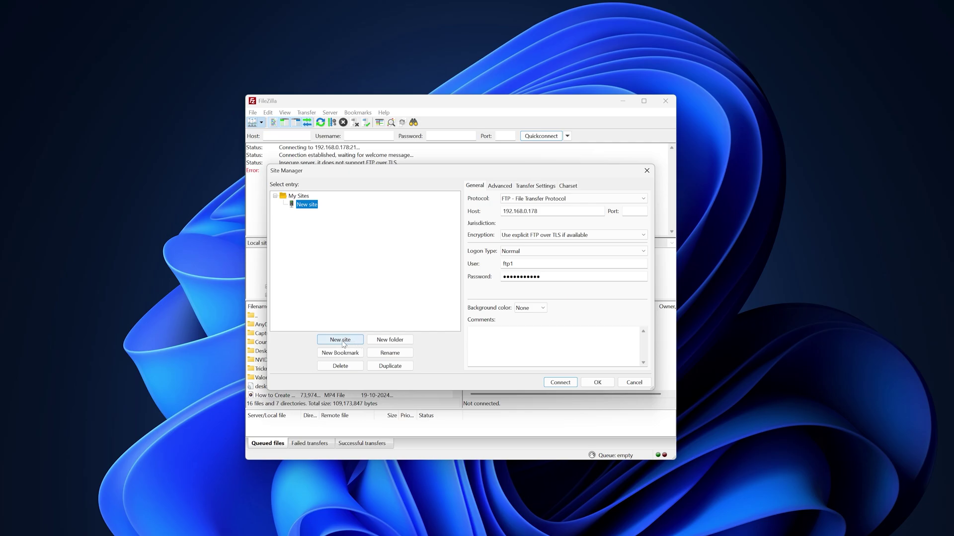
left_click(341, 340)
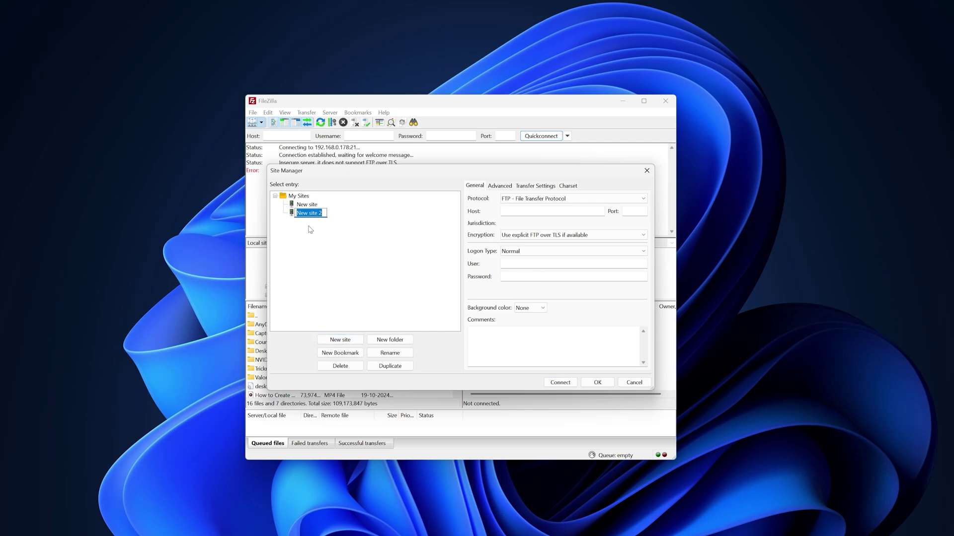
type("192.168.0.171")
key("Return")
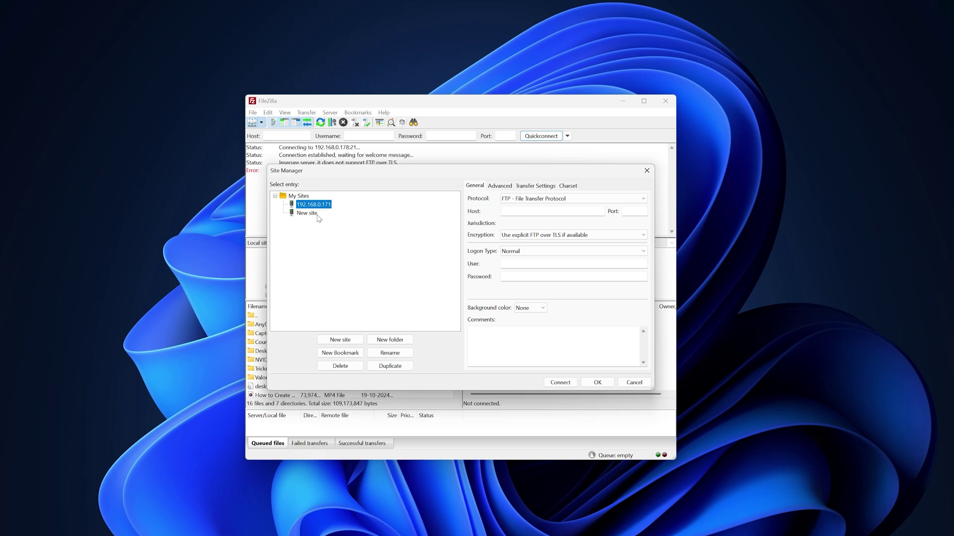
- Set the site's host to 192.168.0.171, port to 21 and user to ftp1, enter the account password, and save the site
left_click(526, 214)
left_click(526, 215)
left_click(514, 215)
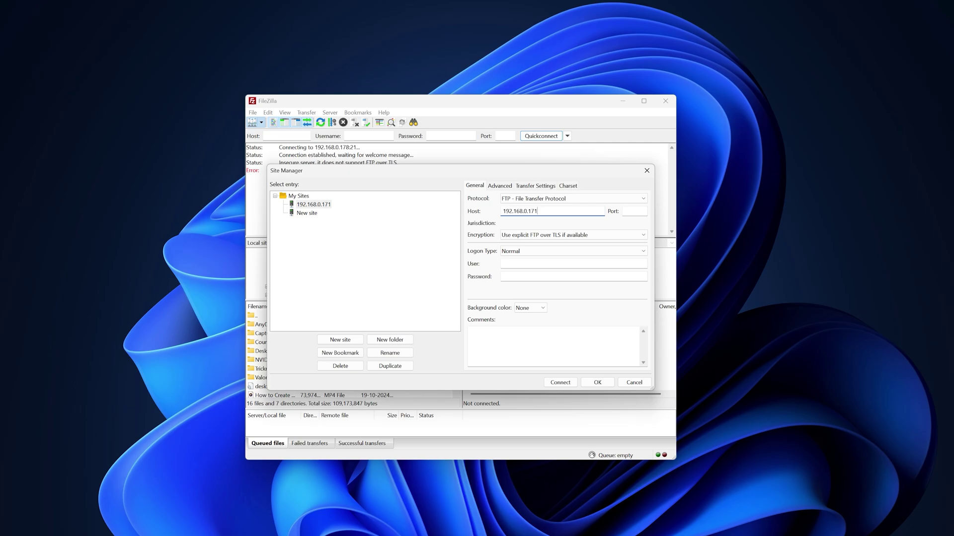
left_click(635, 211)
left_click(572, 264)
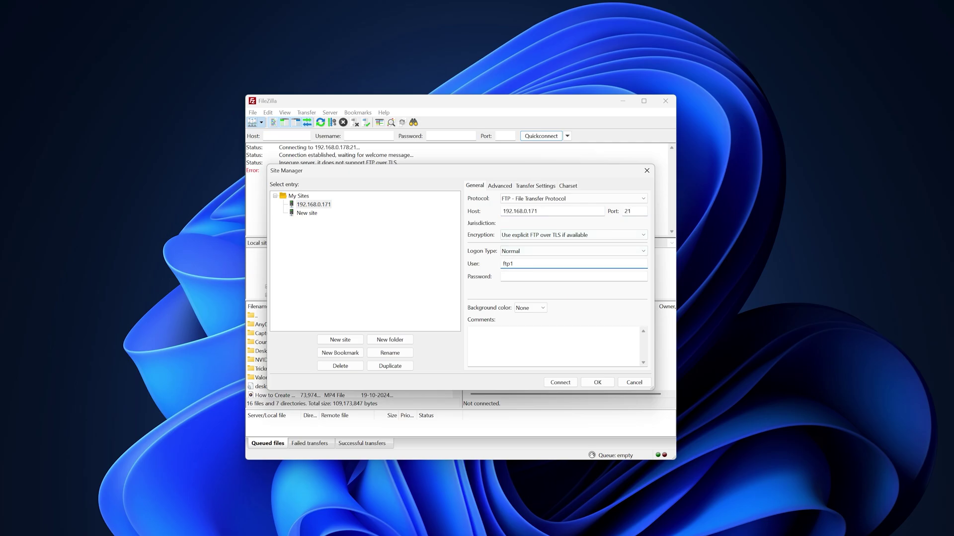
left_click(571, 276)
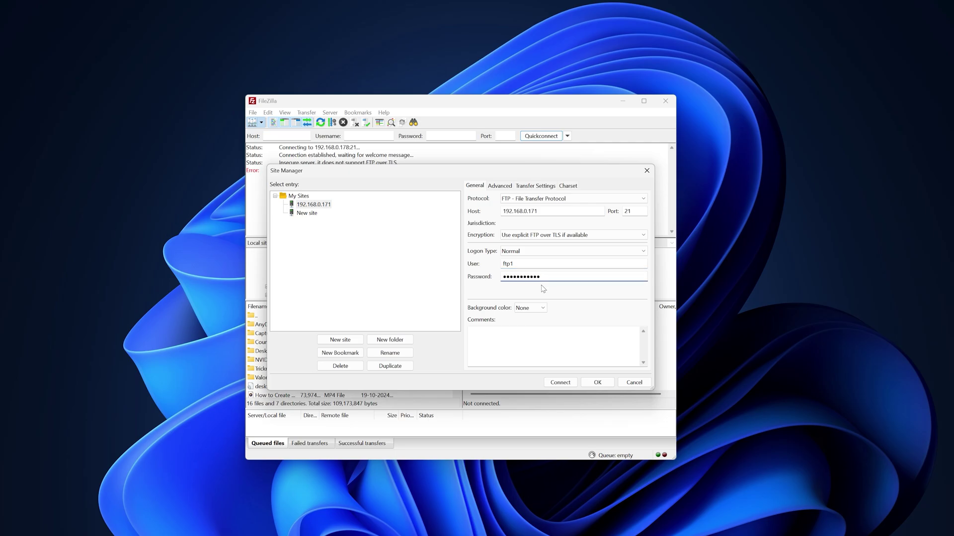
left_click(599, 384)
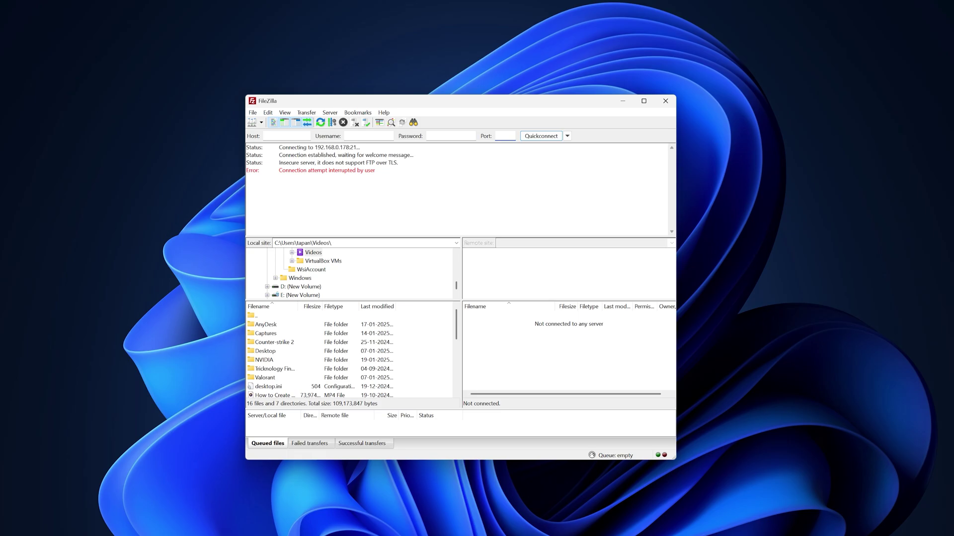
- Connect to the saved site 192.168.0.171
left_click(260, 123)
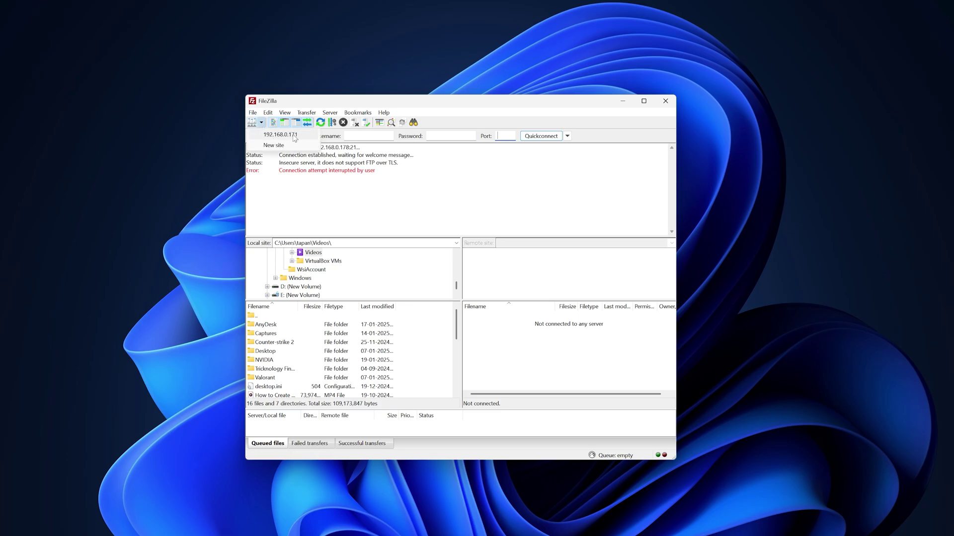
left_click(280, 135)
left_click(485, 318)
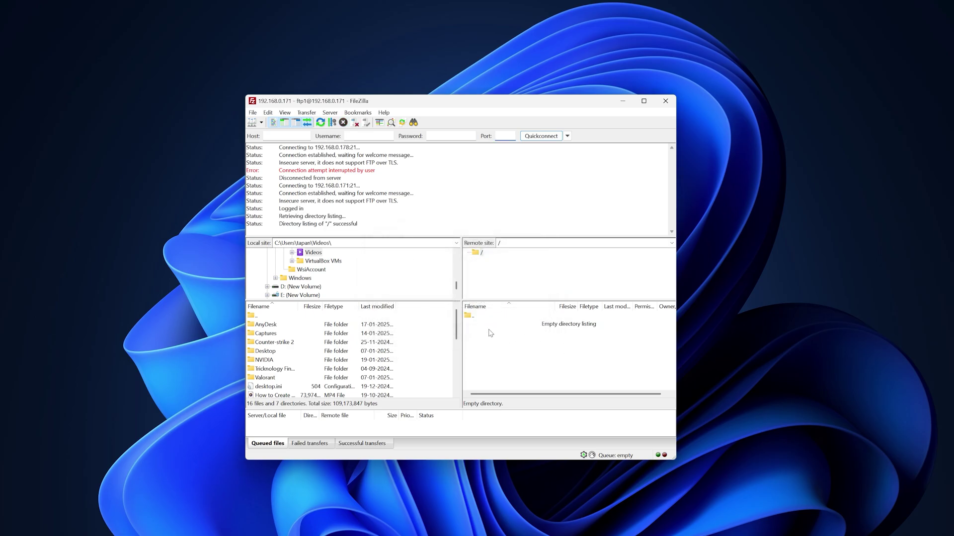
- Create a directory named Tricknology in the root of the remote FTP site and select it
right_click(473, 330)
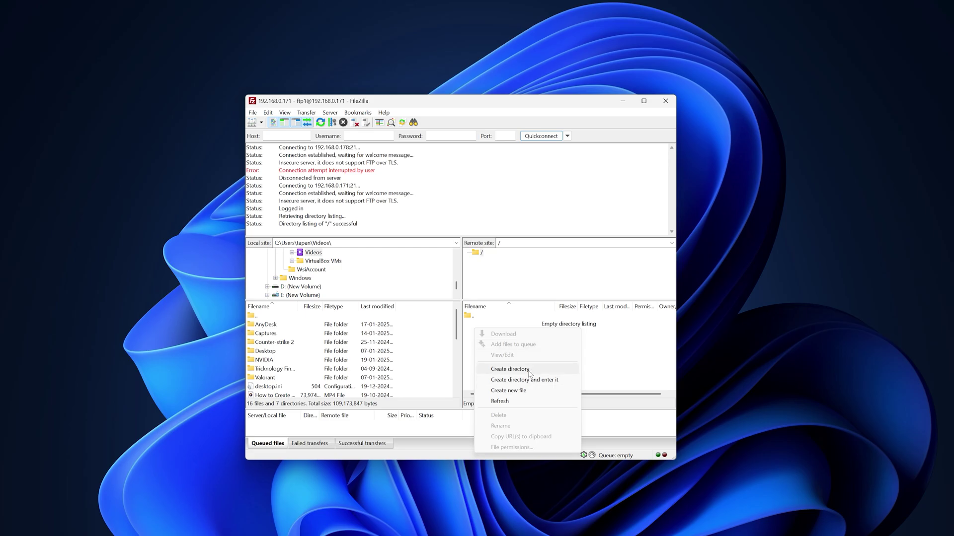
left_click(512, 369)
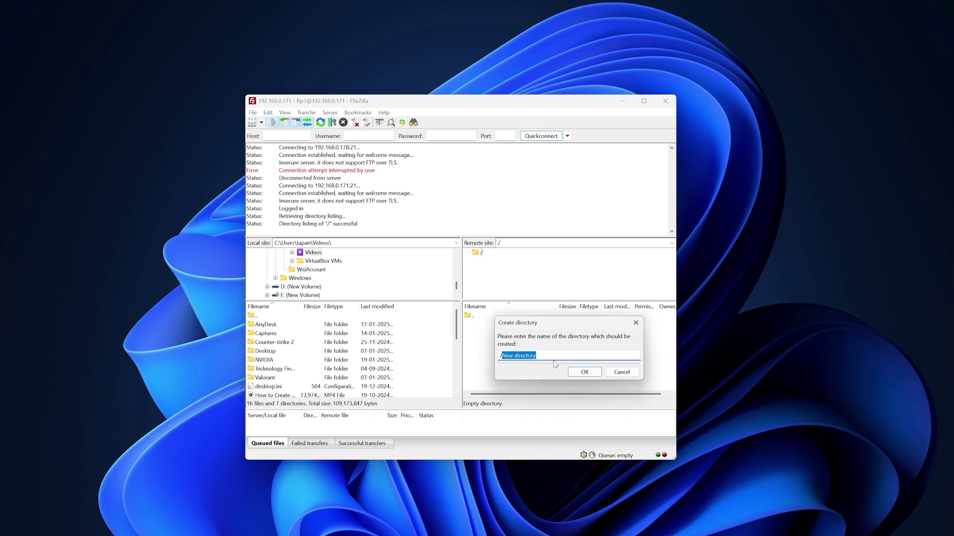
type("Tricknology")
key("Return")
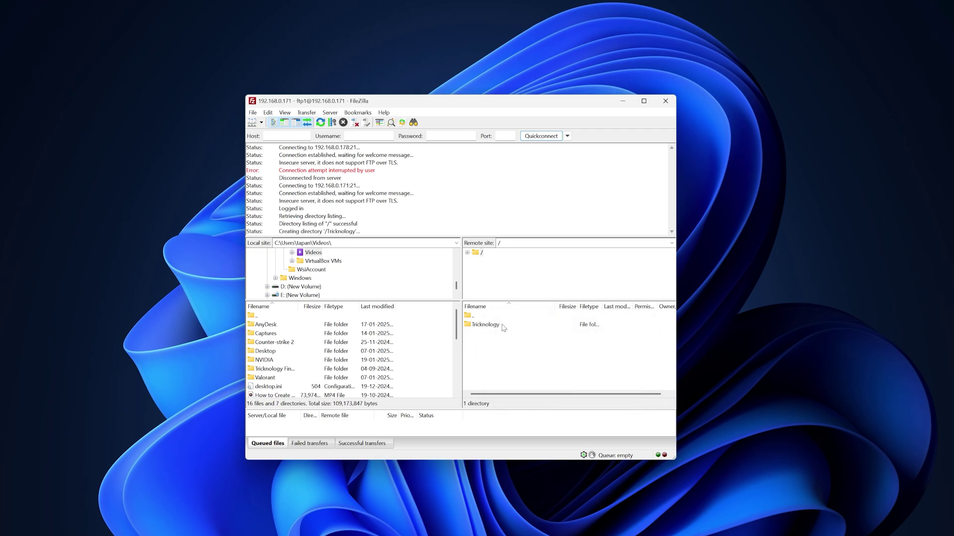
left_click(503, 325)
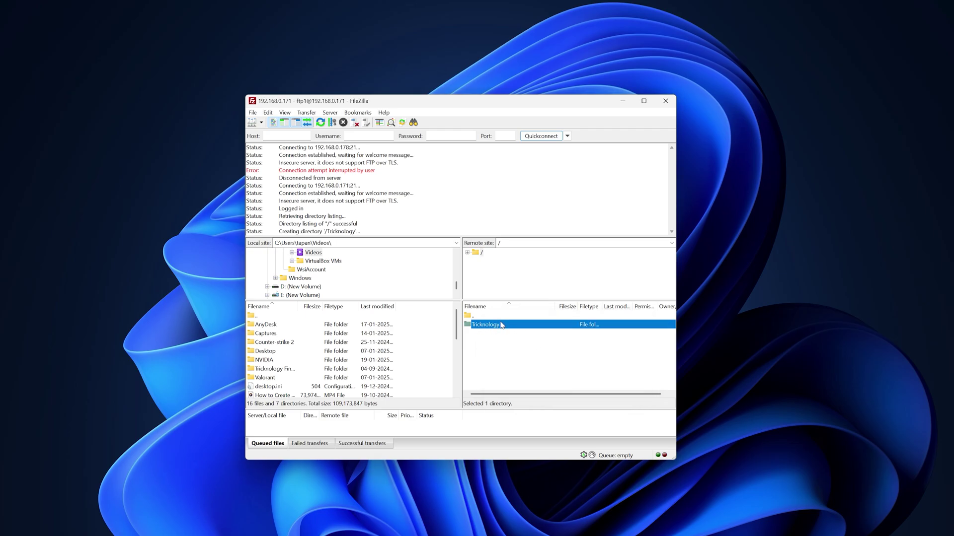
- Switch to the server's File Explorer and open ftpfolder on Local Disk (C:) to check for the Tricknology directory
left_click(695, 497)
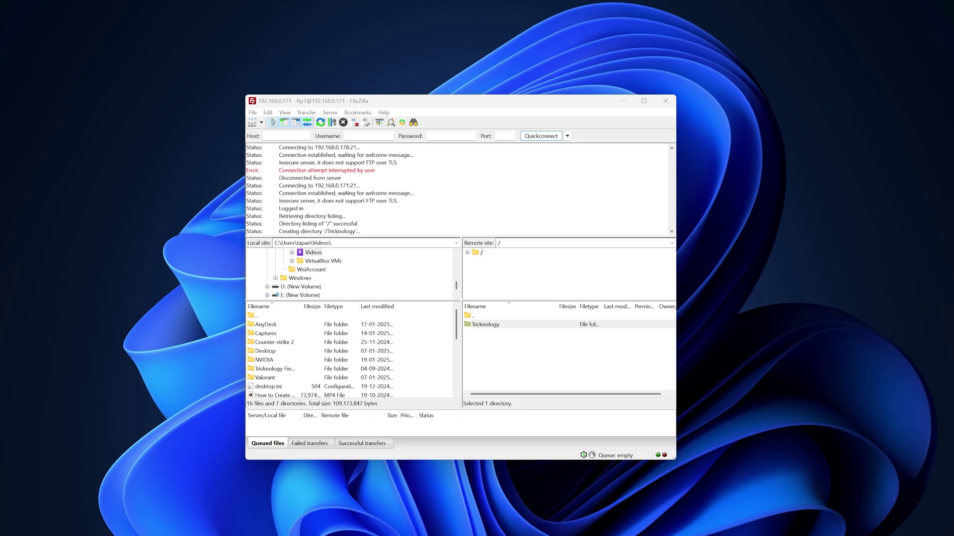
mouse_move(657, 526)
left_click(739, 532)
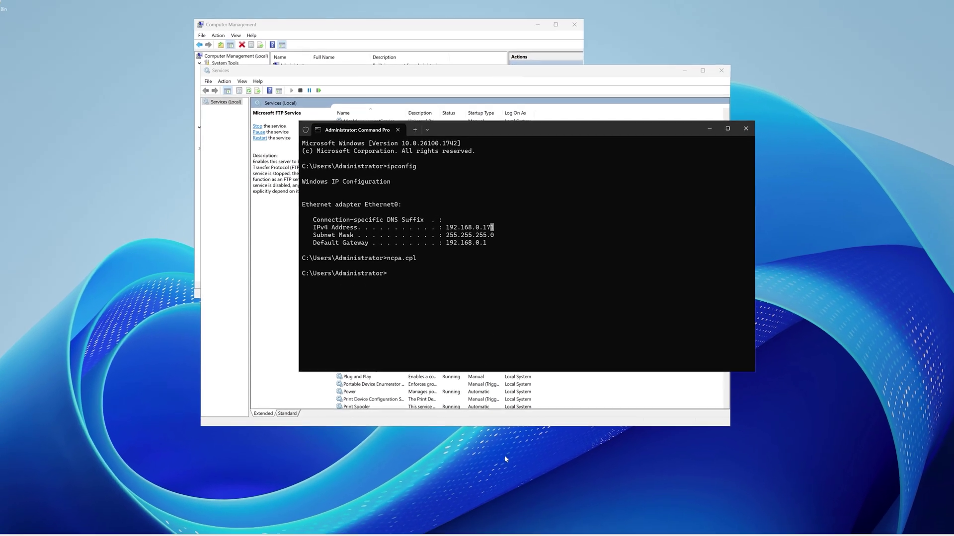
left_click(478, 530)
left_click(349, 308)
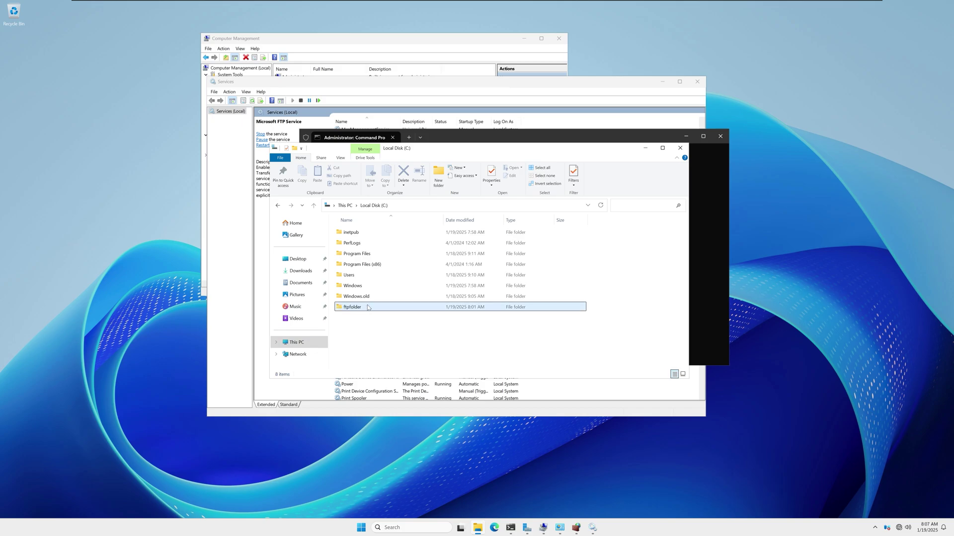
double_click(360, 308)
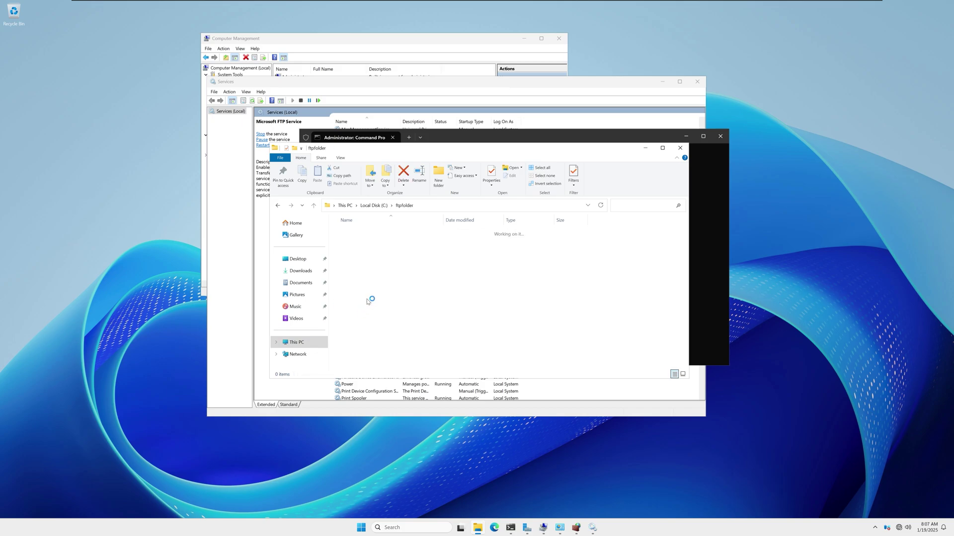
left_click(362, 232)
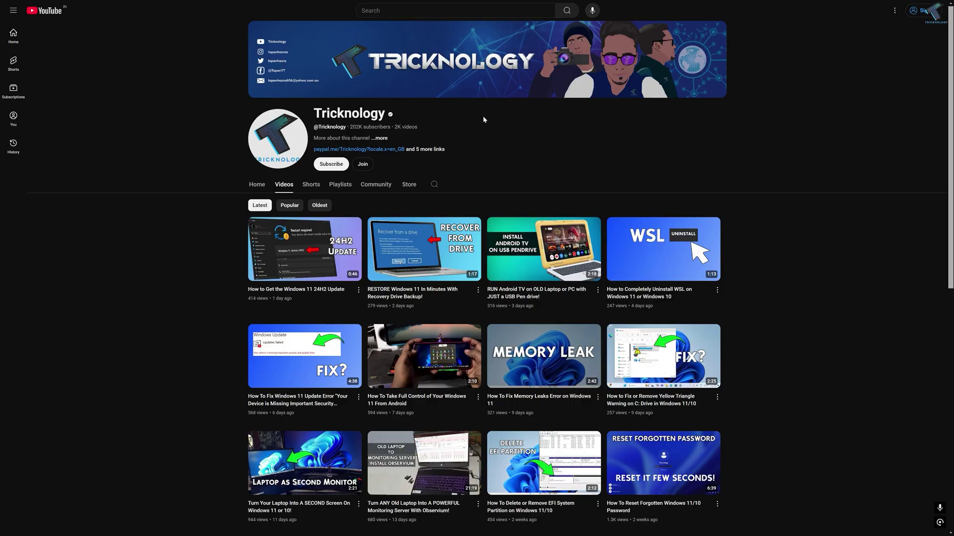
scroll(341, 152, "down", 3)
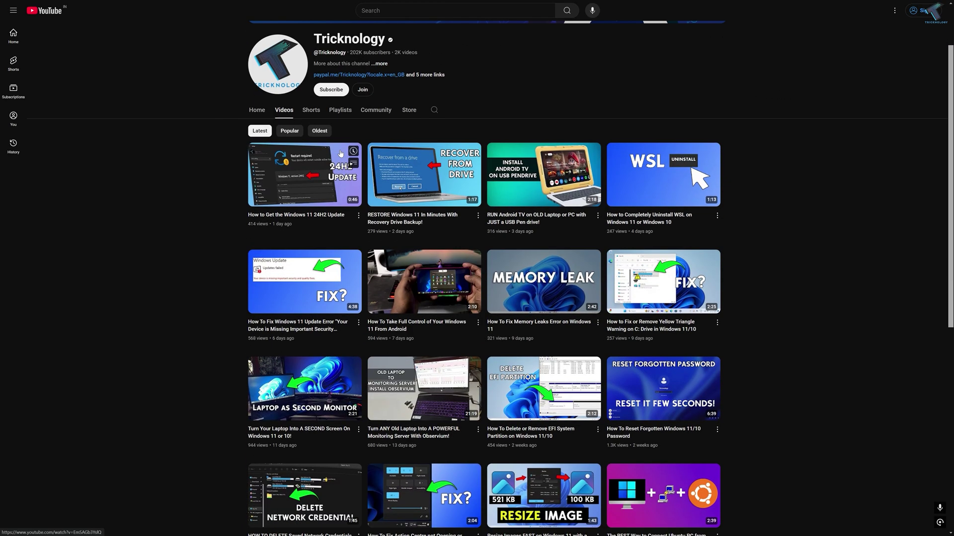
scroll(341, 154, "down", 1)
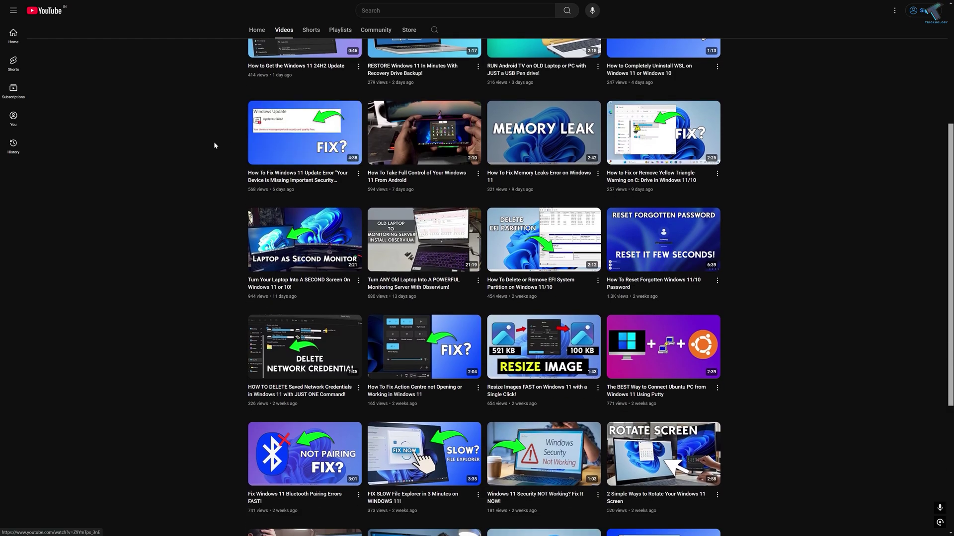
scroll(213, 145, "down", 3)
scroll(210, 145, "down", 7)
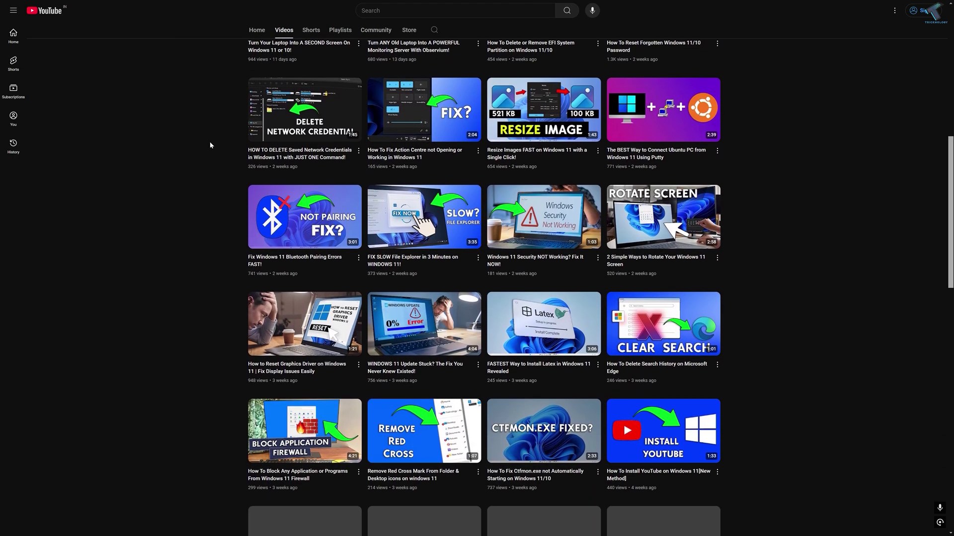
scroll(210, 145, "down", 7)
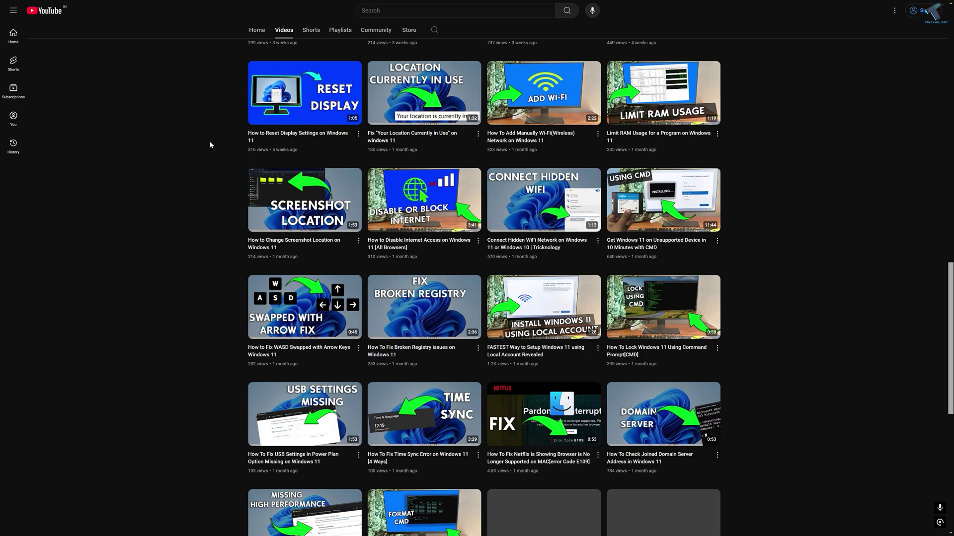
scroll(210, 144, "down", 4)
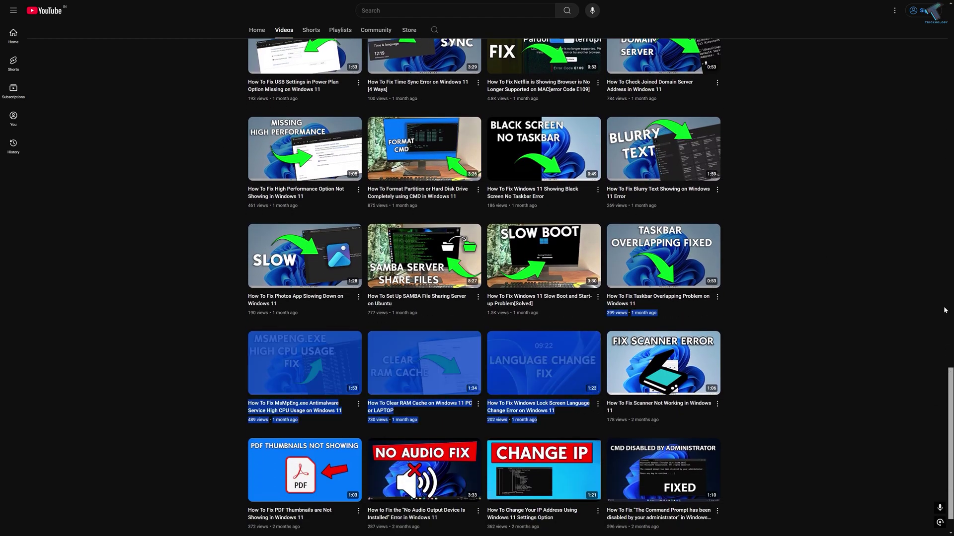
left_click_drag(947, 364, 934, 52)
scroll(420, 178, "up", 2)
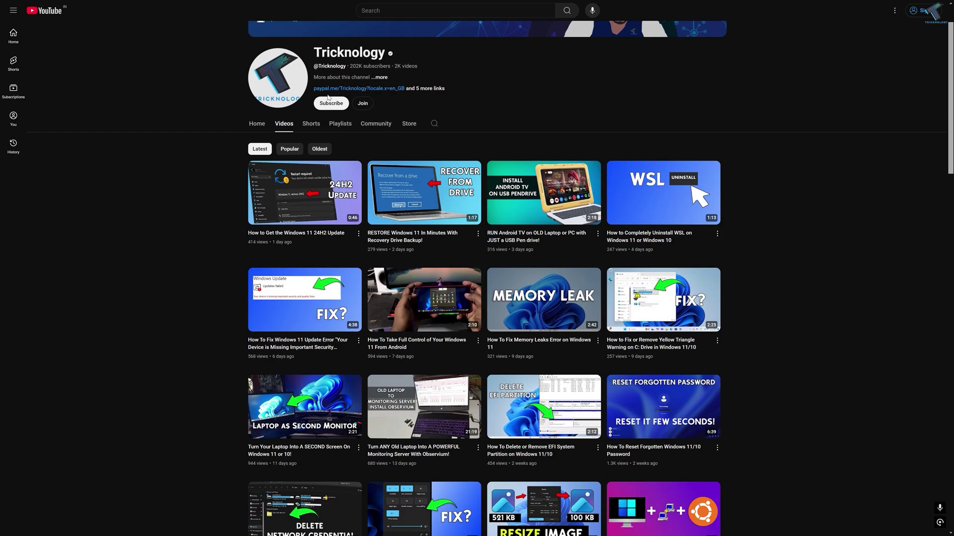